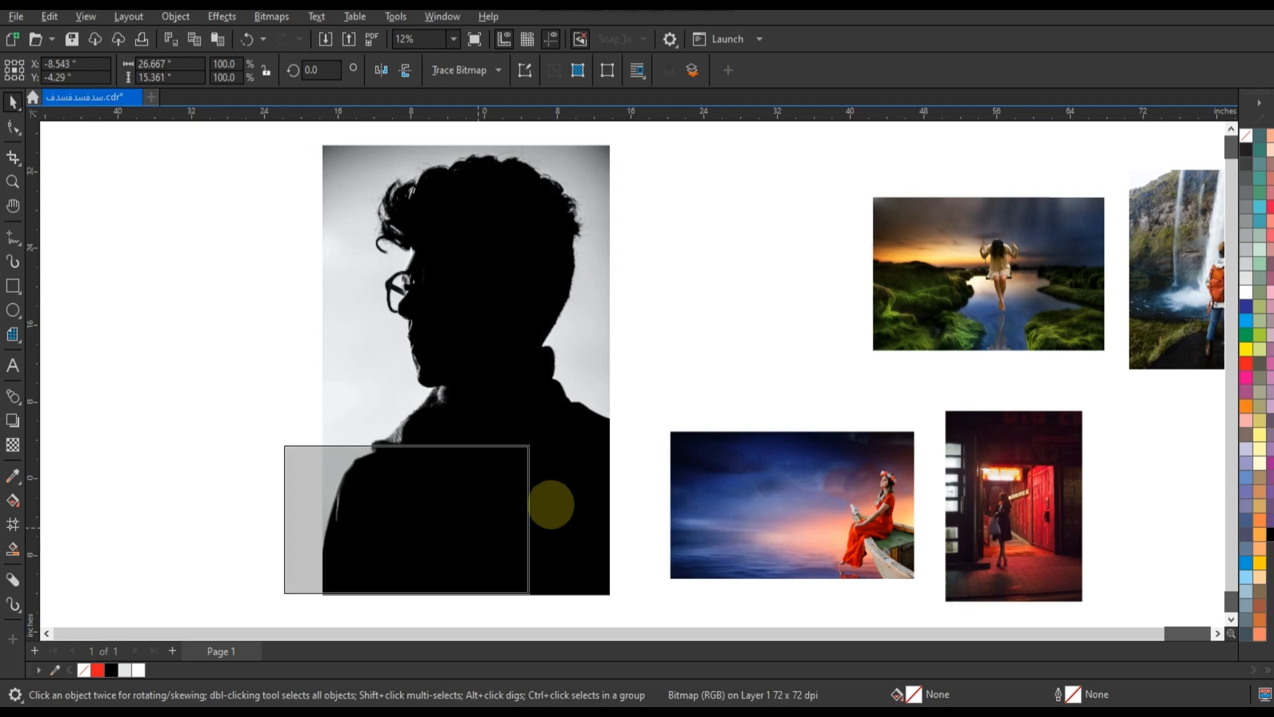
Move the sunset sea photo onto the lower part of the silhouette portrait
{"action": "left_click_drag", "start_coordinate": [532, 442], "coordinate": [617, 364]}
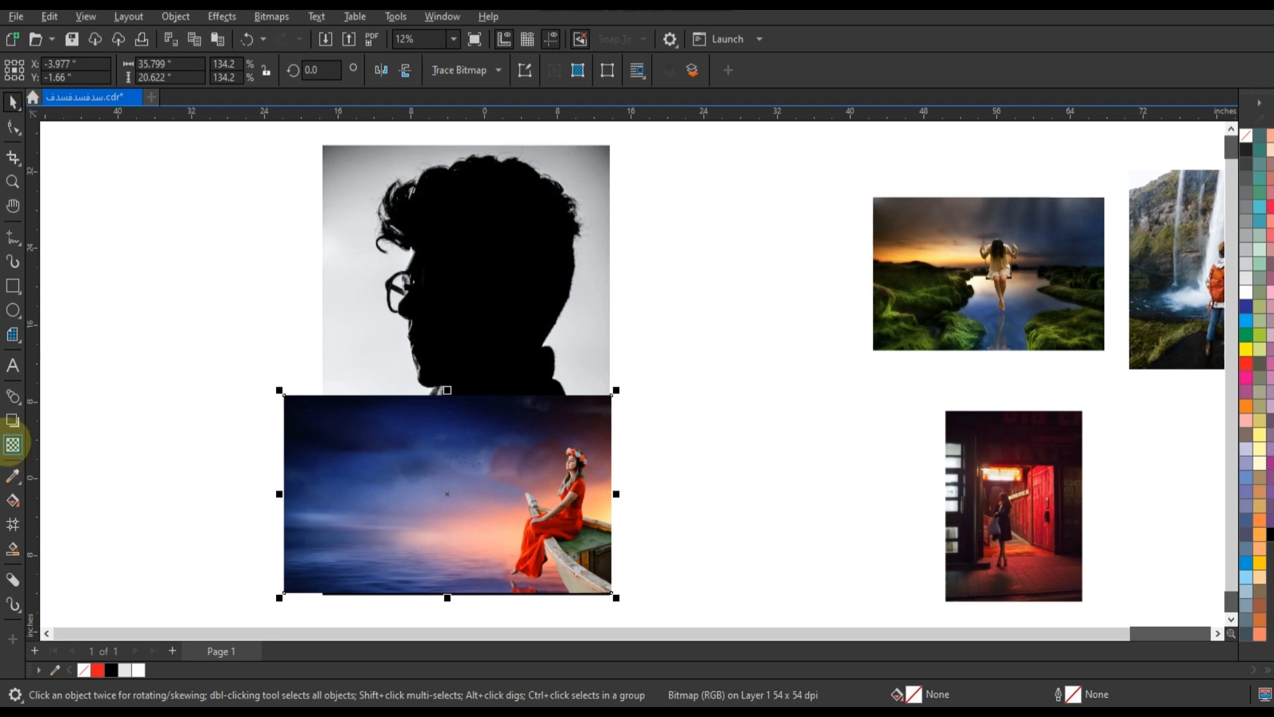
Apply a transparency to the sea photo with the Screen merge mode
{"action": "left_click", "coordinate": [13, 444]}
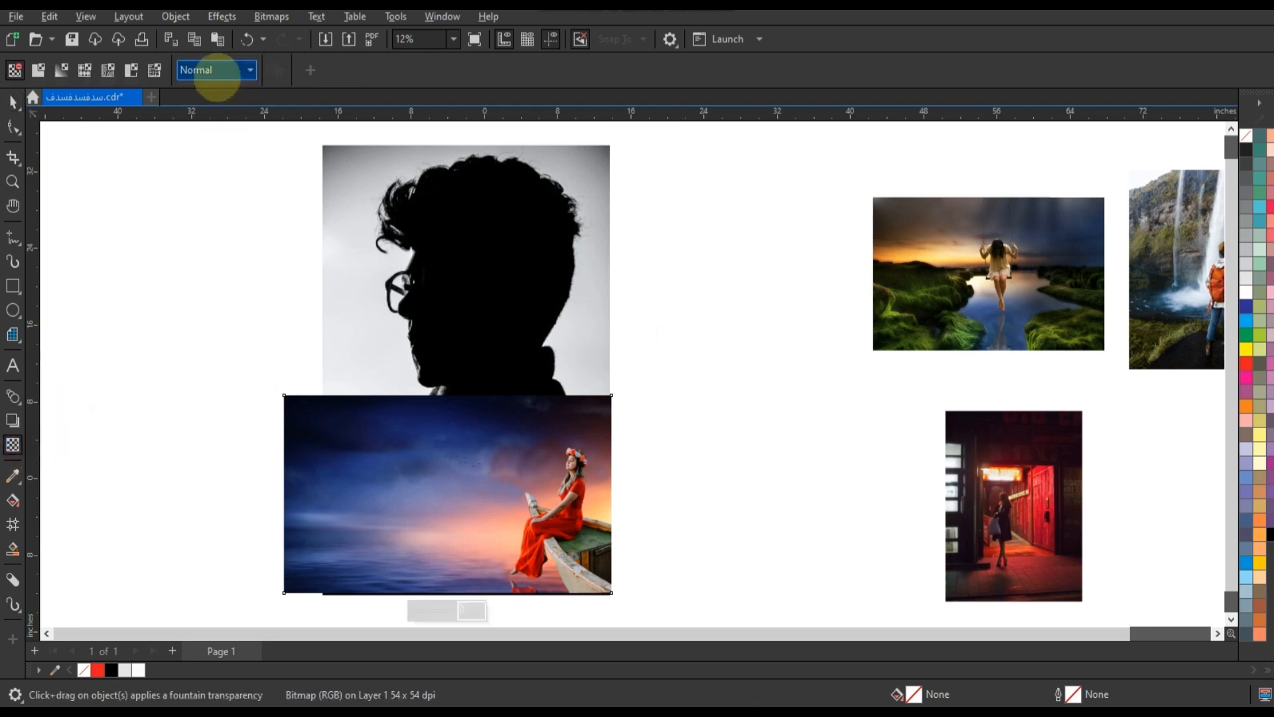
{"action": "left_click", "coordinate": [216, 71]}
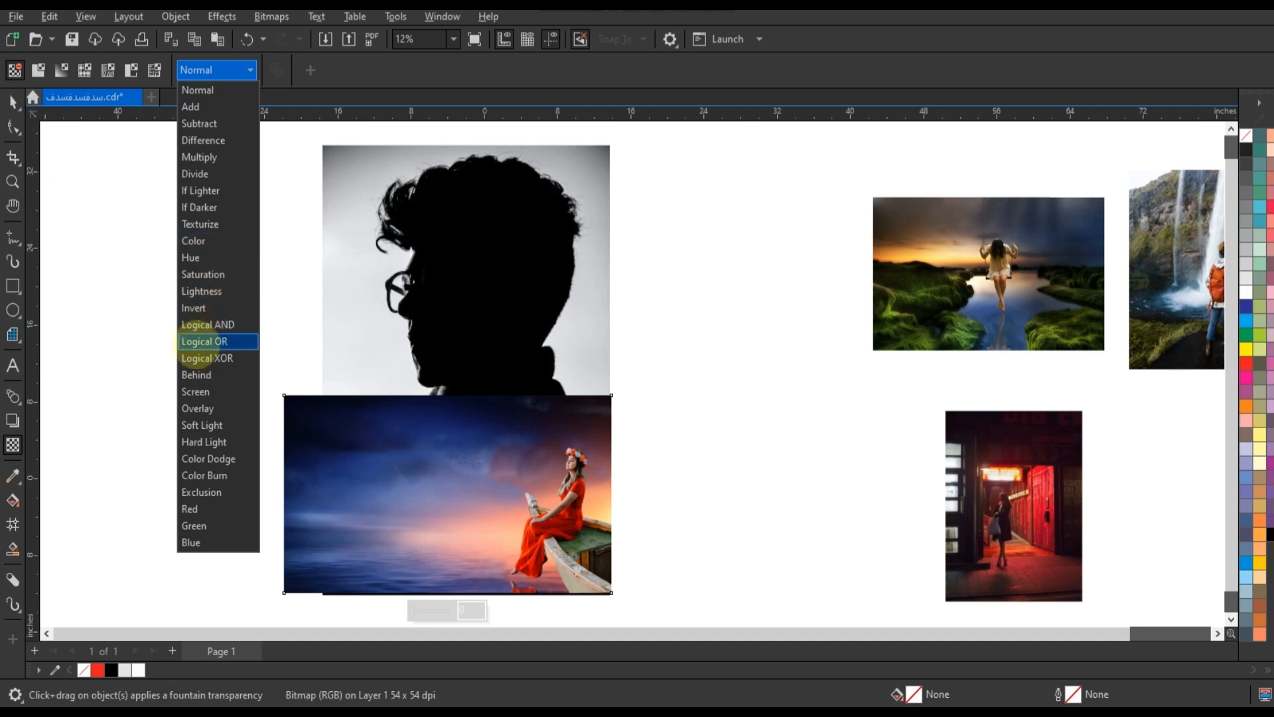
{"action": "left_click", "coordinate": [199, 391]}
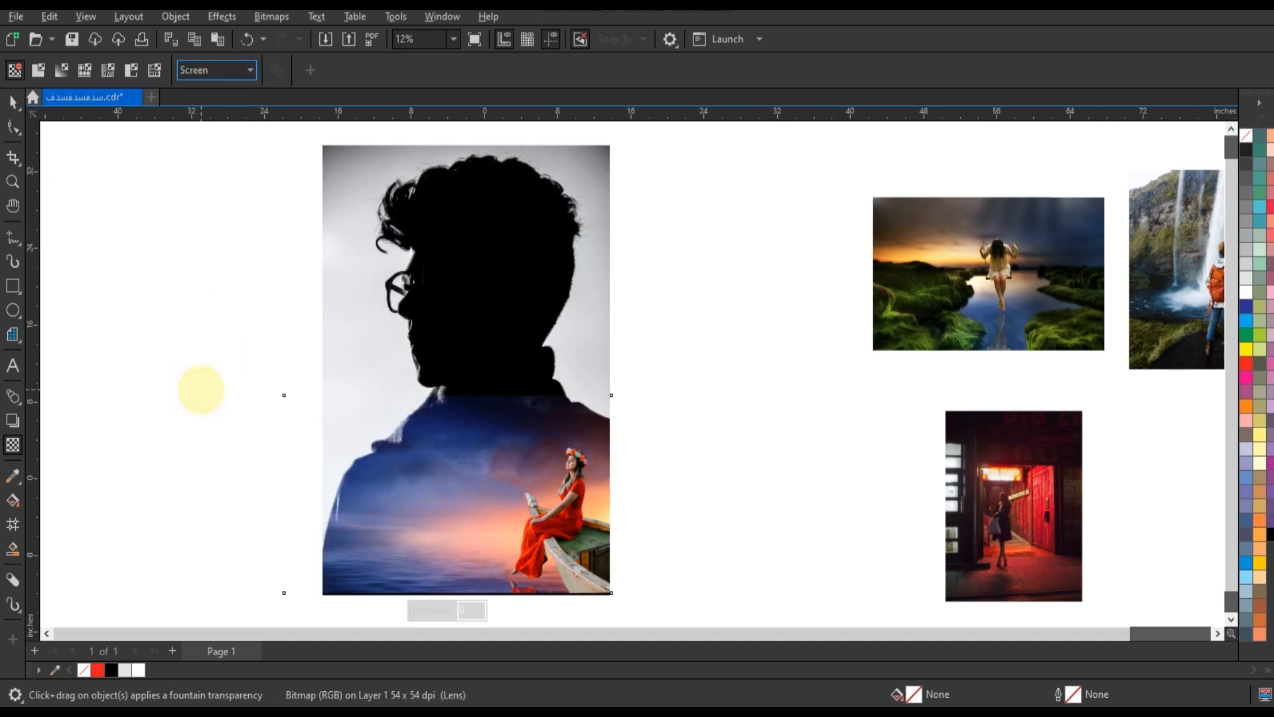
Enlarge the sea photo from its corners so it covers more of the silhouette
{"action": "scroll", "coordinate": [299, 319], "scroll_direction": "down", "scroll_amount": 1}
{"action": "left_click", "coordinate": [14, 101]}
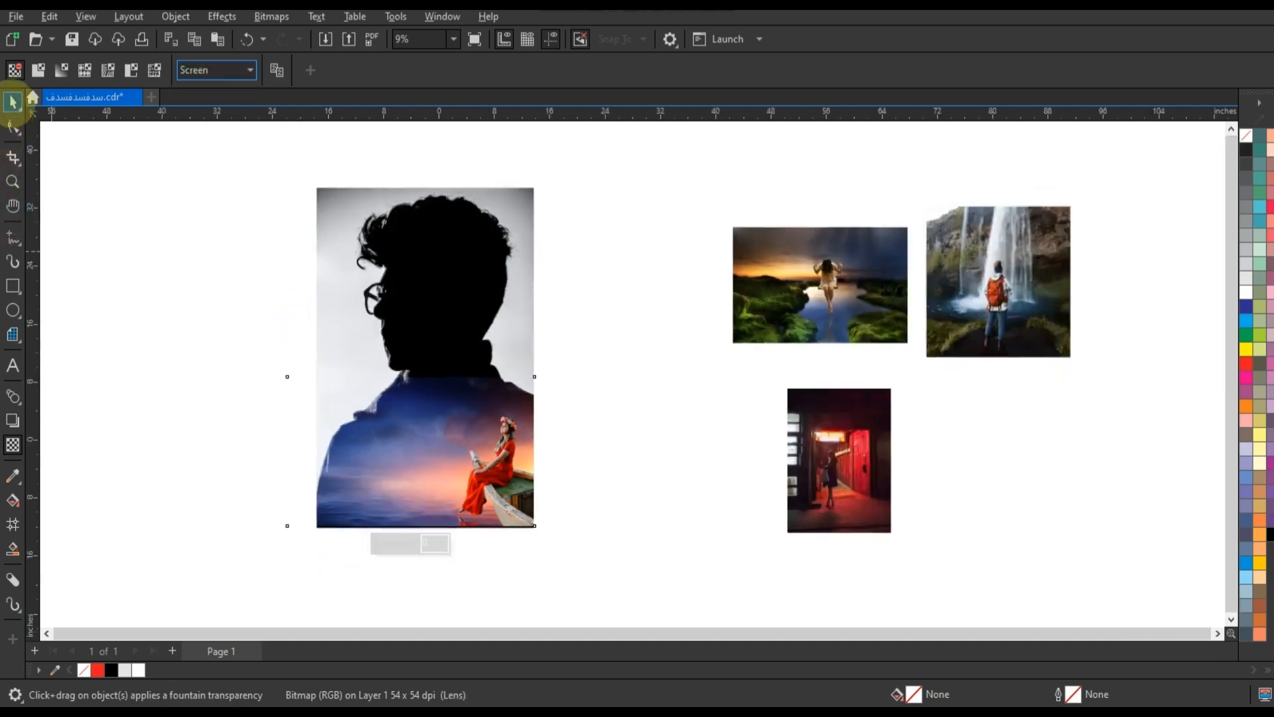
{"action": "scroll", "coordinate": [631, 383], "scroll_direction": "down", "scroll_amount": 1}
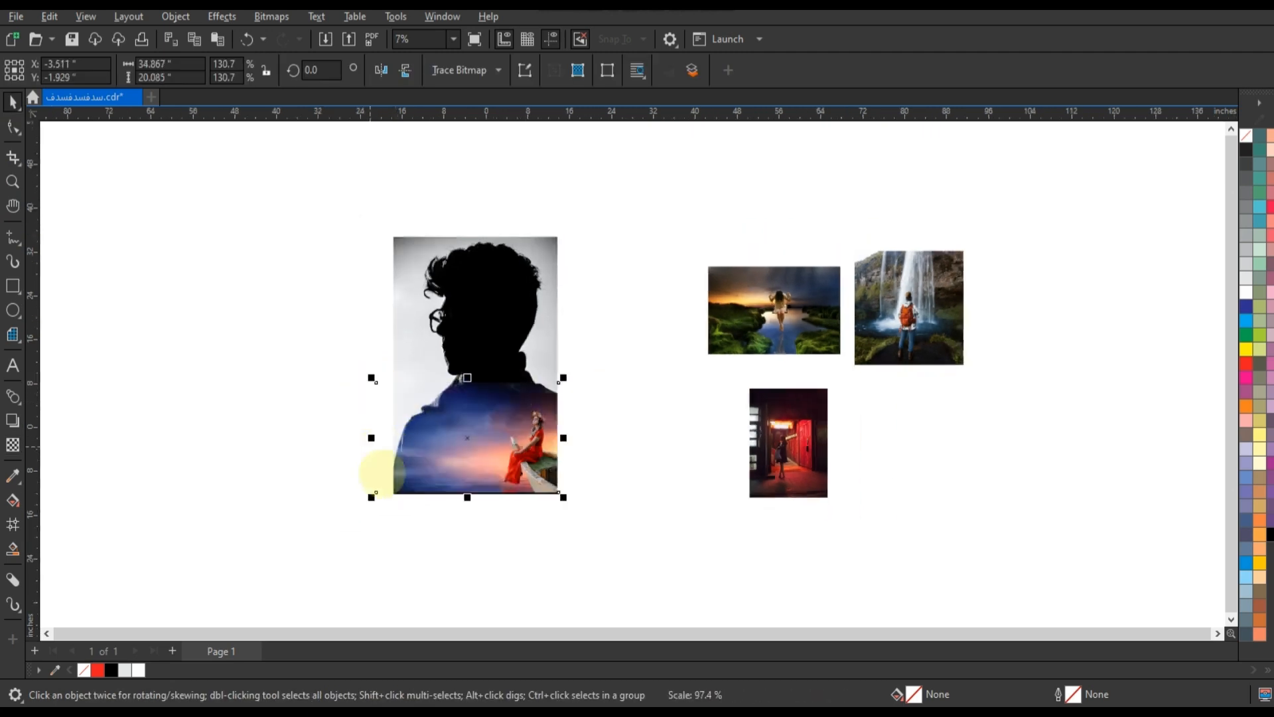
{"action": "left_click_drag", "start_coordinate": [371, 493], "coordinate": [316, 547]}
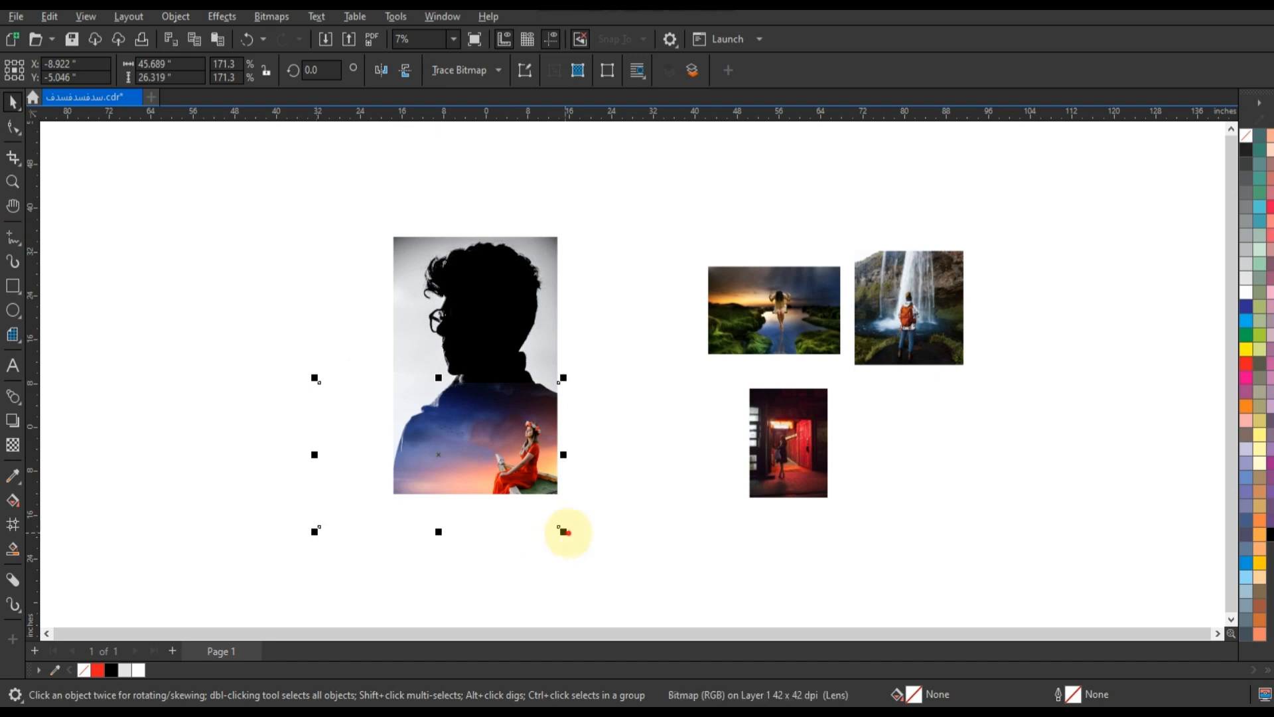
{"action": "left_click_drag", "start_coordinate": [565, 530], "coordinate": [586, 548]}
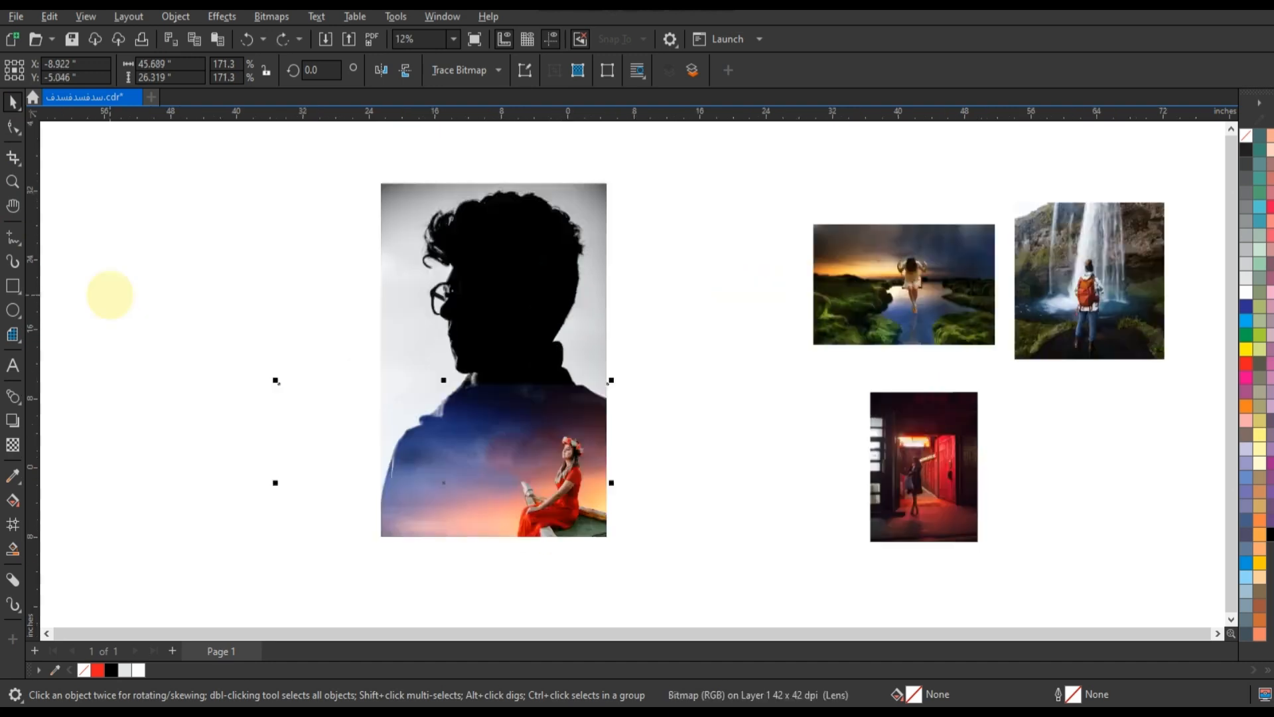
{"action": "scroll", "coordinate": [109, 295], "scroll_direction": "down", "scroll_amount": 1}
{"action": "left_click", "coordinate": [674, 479]}
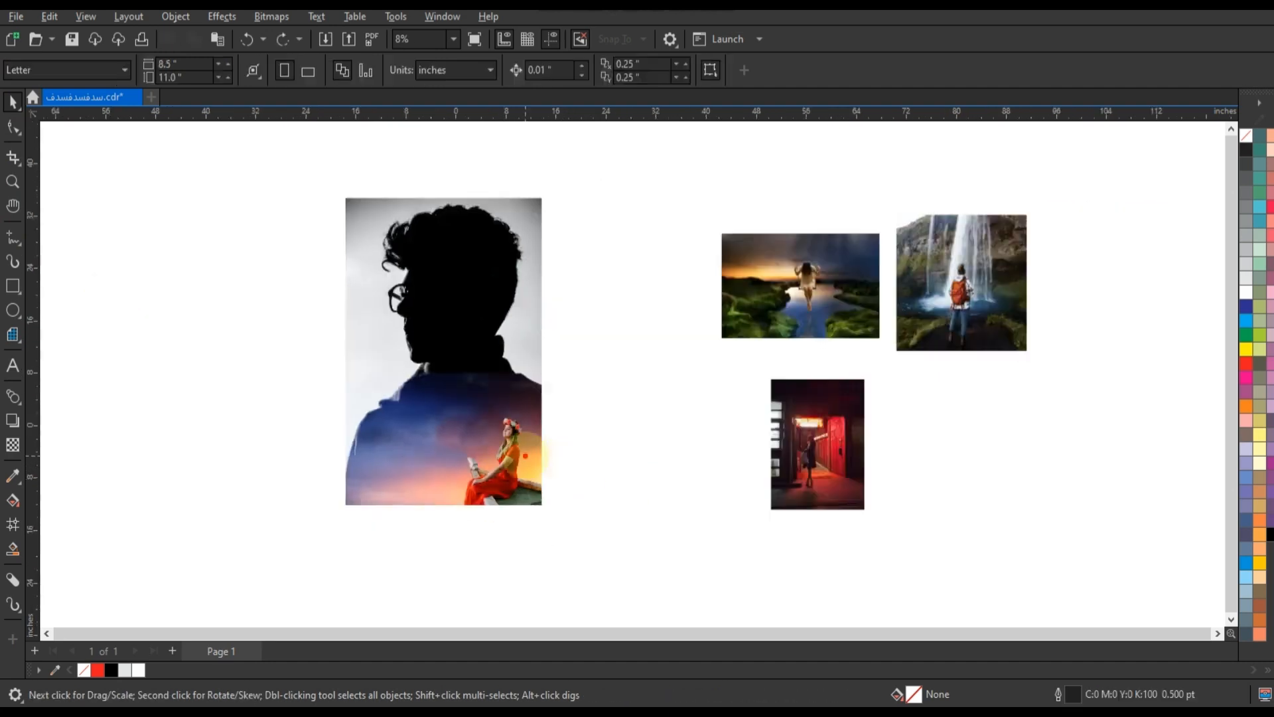
Scale up and reposition the sea photo so the woman sits inside the silhouette's head and shoulders
{"action": "left_click", "coordinate": [521, 453]}
{"action": "left_click_drag", "start_coordinate": [253, 368], "coordinate": [125, 290]}
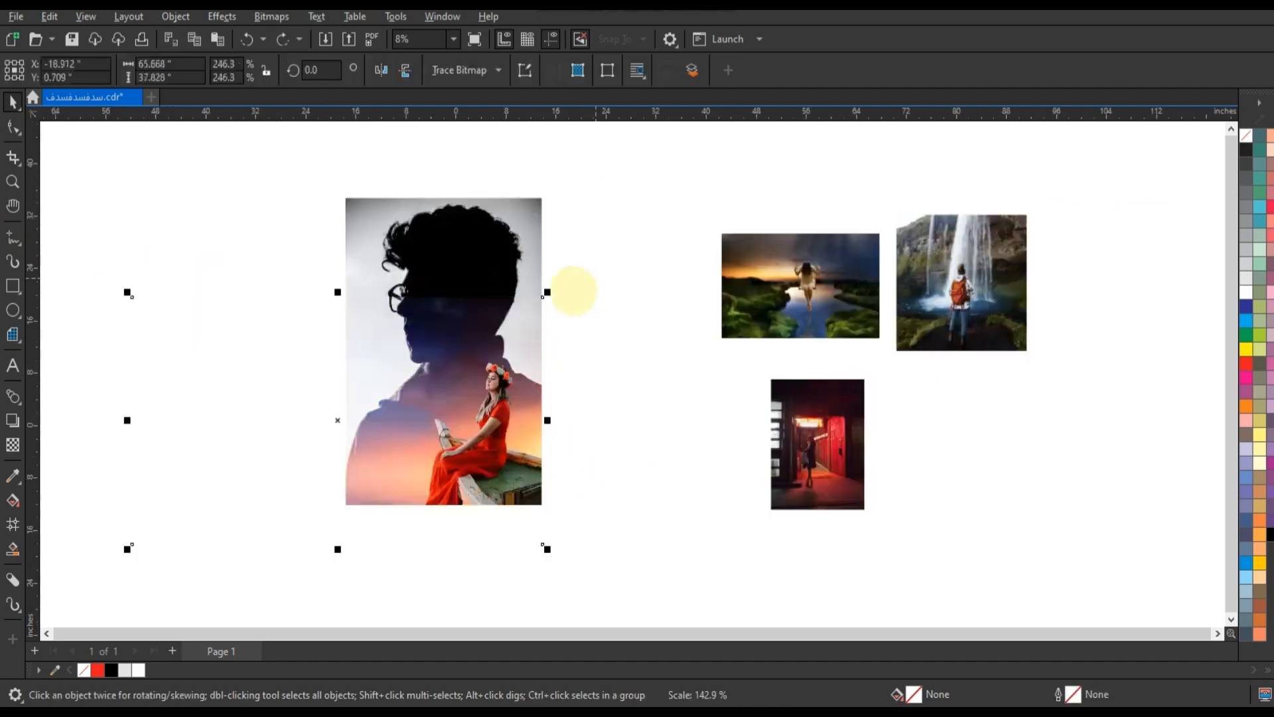
{"action": "left_click_drag", "start_coordinate": [549, 290], "coordinate": [581, 264]}
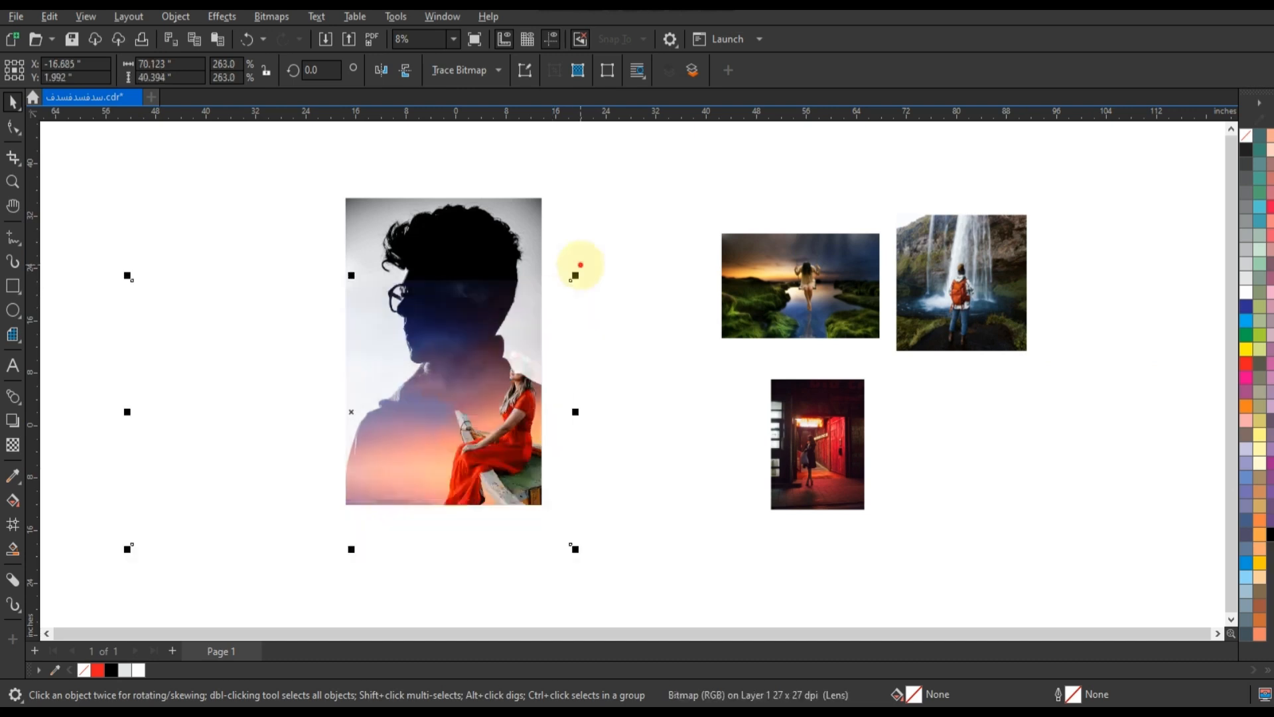
{"action": "left_click_drag", "start_coordinate": [270, 359], "coordinate": [232, 359]}
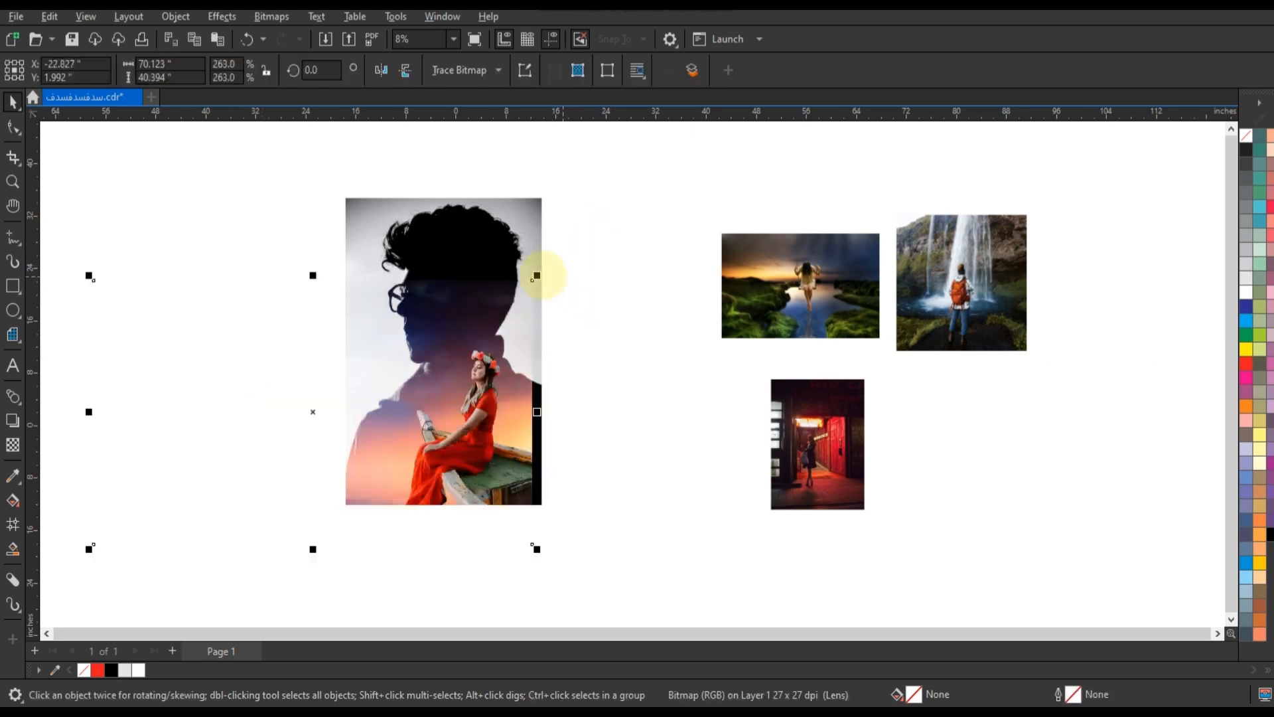
{"action": "left_click_drag", "start_coordinate": [538, 273], "coordinate": [621, 223]}
{"action": "left_click_drag", "start_coordinate": [265, 339], "coordinate": [188, 296]}
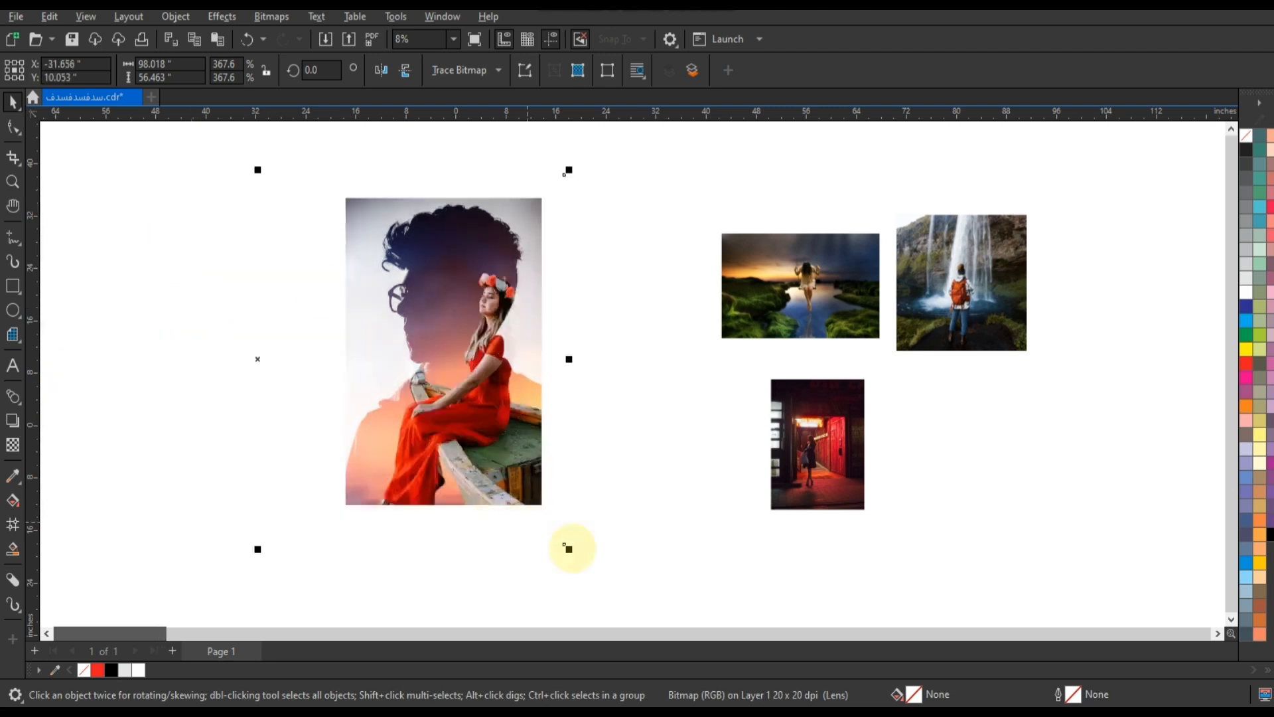
{"action": "left_click_drag", "start_coordinate": [569, 549], "coordinate": [539, 531]}
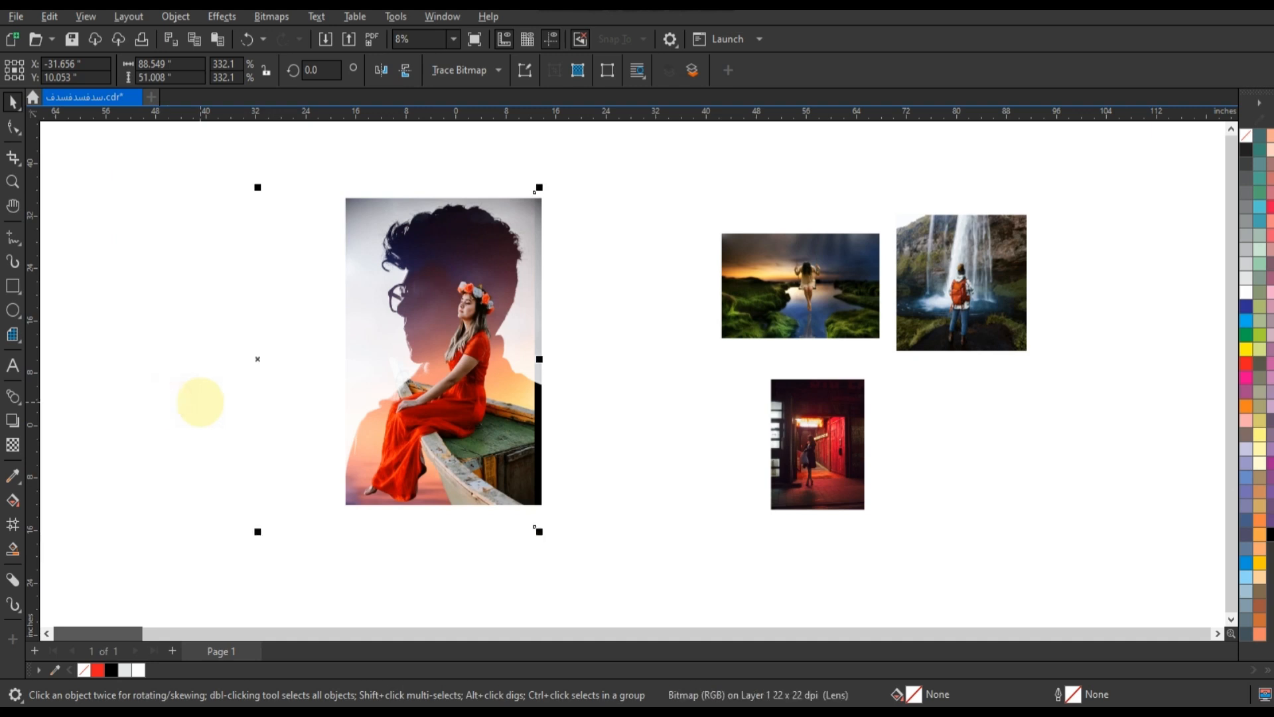
{"action": "left_click_drag", "start_coordinate": [200, 402], "coordinate": [202, 406]}
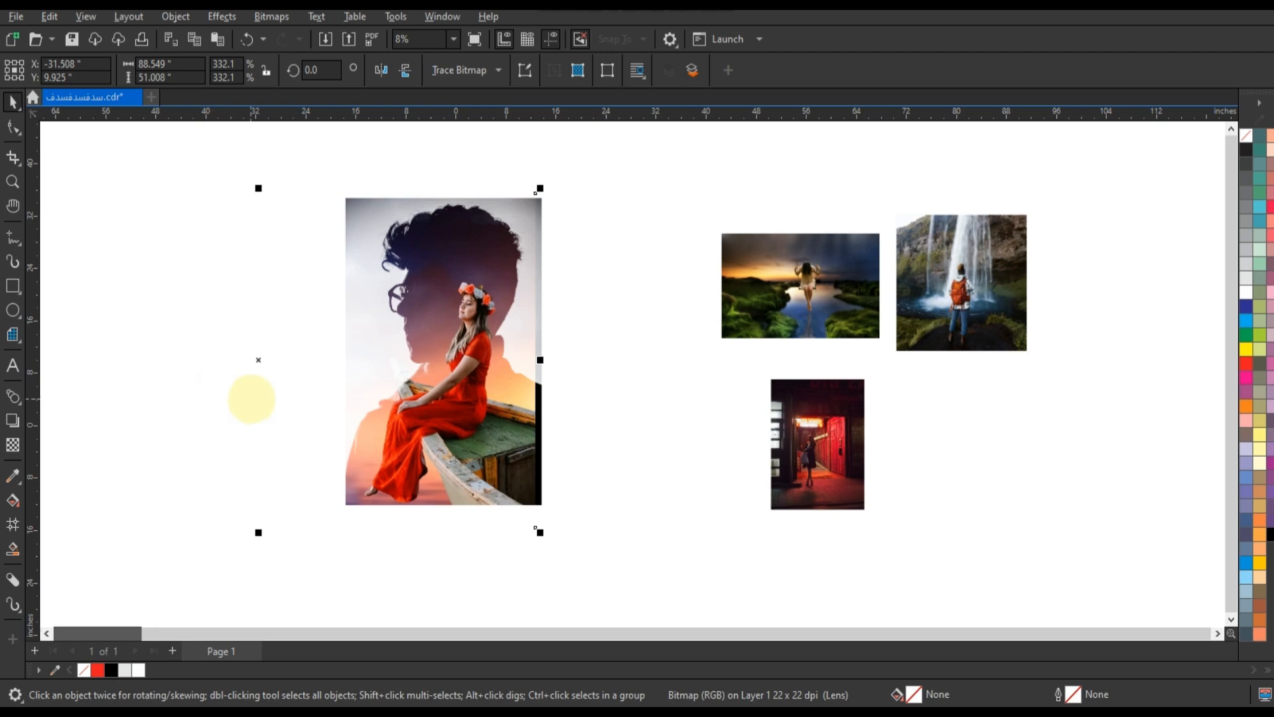
{"action": "left_click_drag", "start_coordinate": [250, 396], "coordinate": [258, 399]}
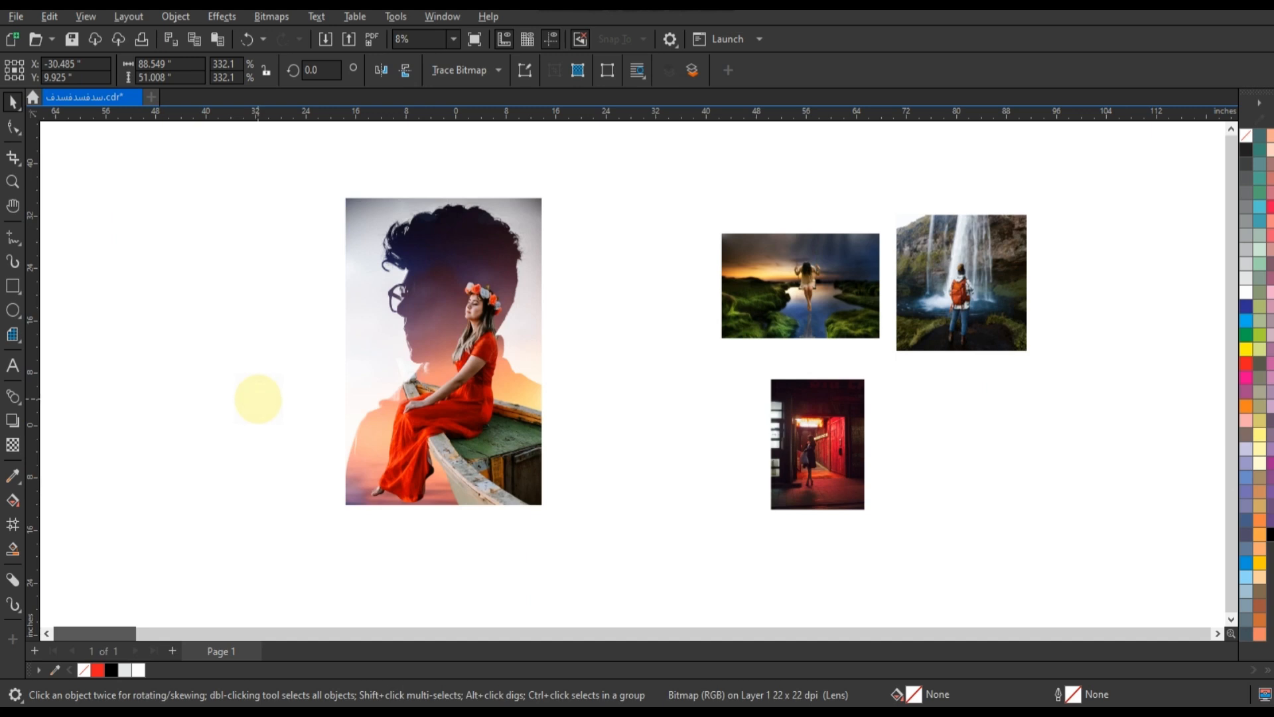
{"action": "left_click_drag", "start_coordinate": [259, 392], "coordinate": [263, 396]}
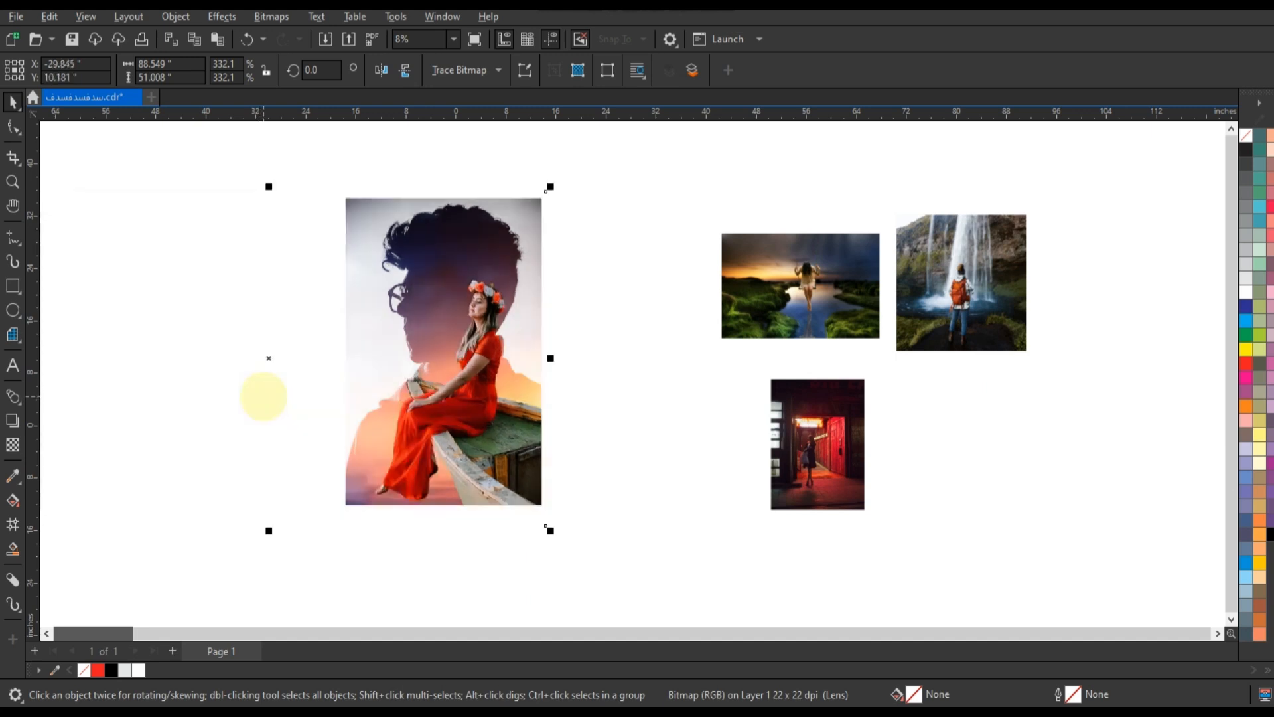
{"action": "left_click", "coordinate": [263, 396]}
{"action": "left_click", "coordinate": [574, 430]}
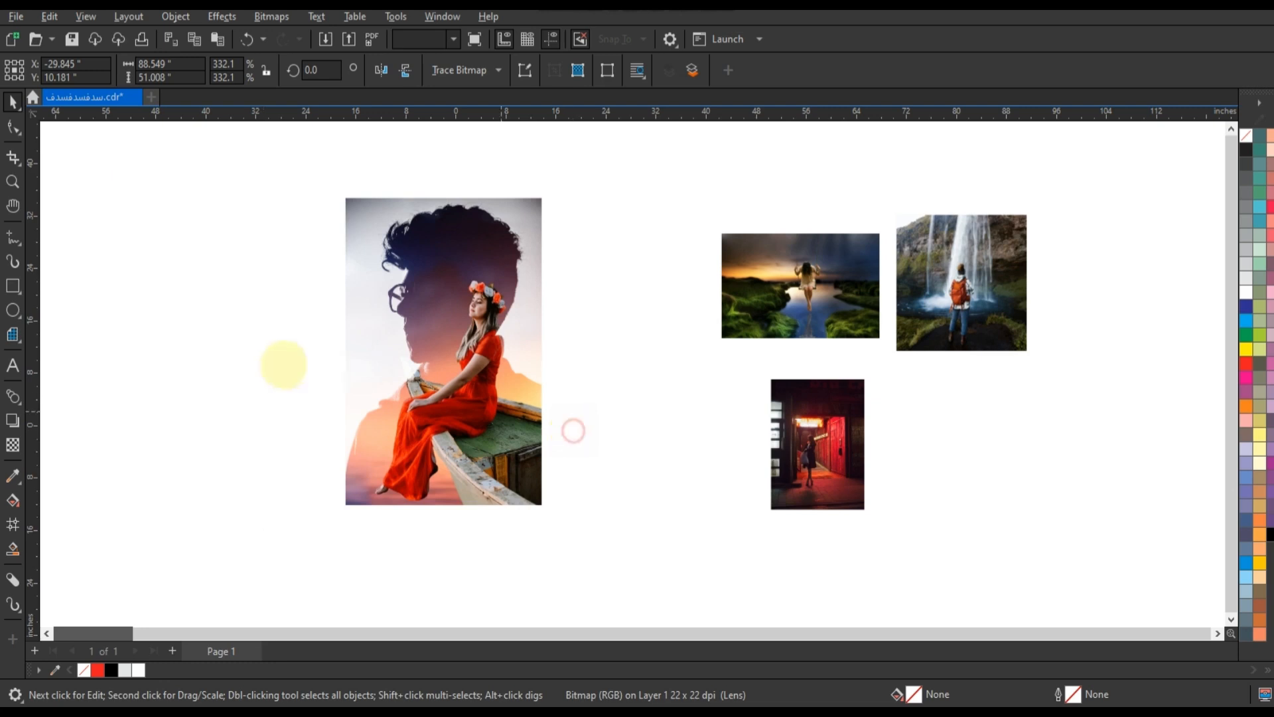
Crop the sea photo's left side to the silhouette's left edge with the Shape tool
{"action": "left_click", "coordinate": [284, 365]}
{"action": "left_click", "coordinate": [13, 127]}
{"action": "scroll", "coordinate": [606, 412], "scroll_direction": "down", "scroll_amount": 2}
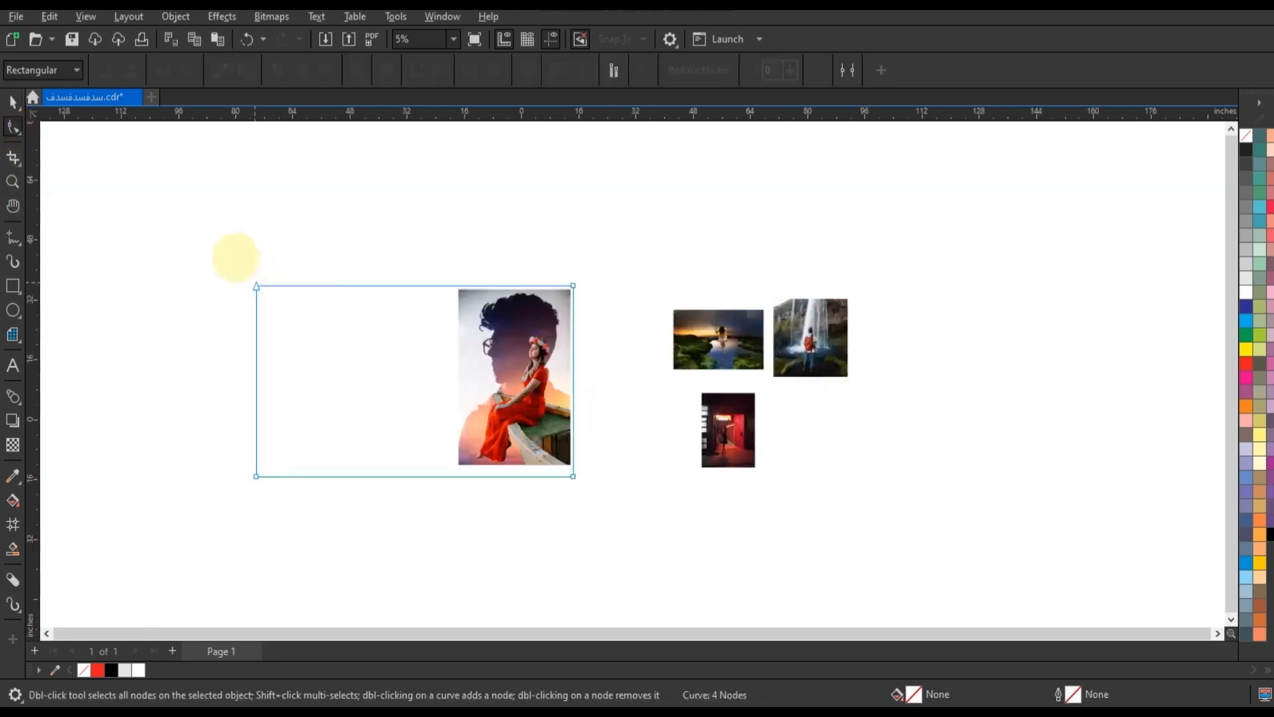
{"action": "left_click_drag", "start_coordinate": [233, 257], "coordinate": [453, 477]}
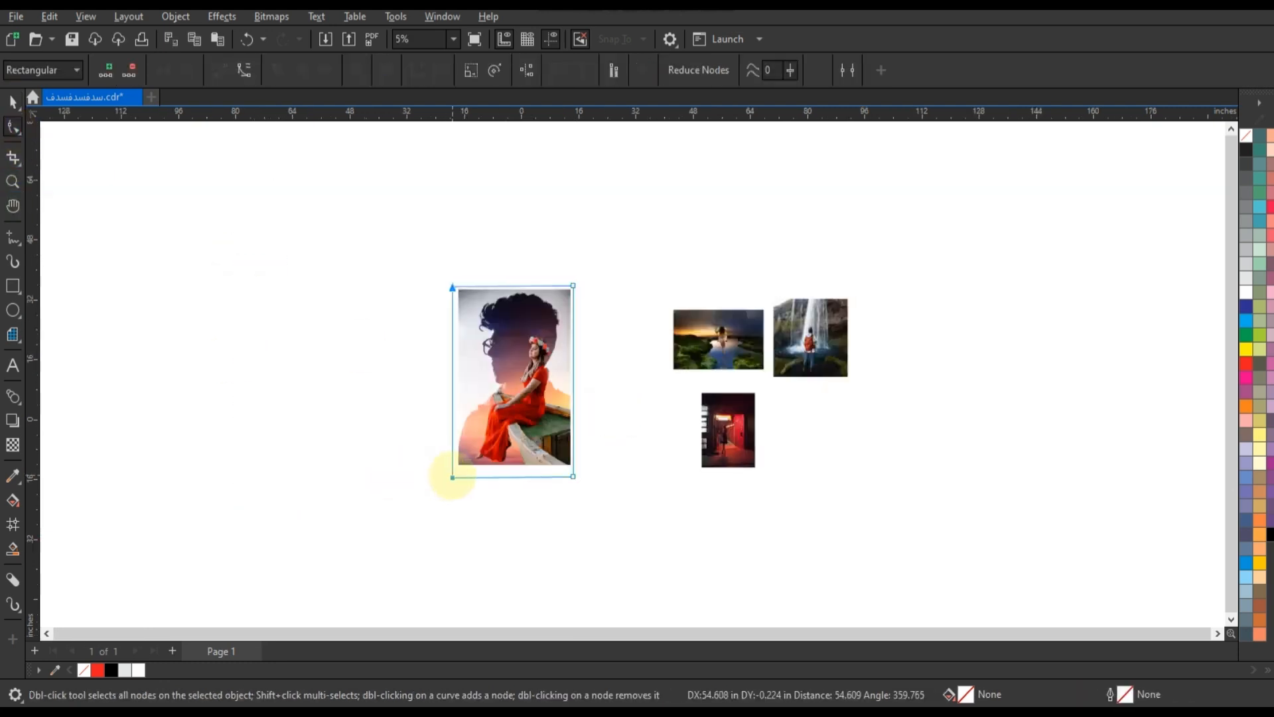
Zoom in and inspect the cropped edges of the sea composite
{"action": "left_click", "coordinate": [12, 181]}
{"action": "left_click_drag", "start_coordinate": [415, 256], "coordinate": [651, 504]}
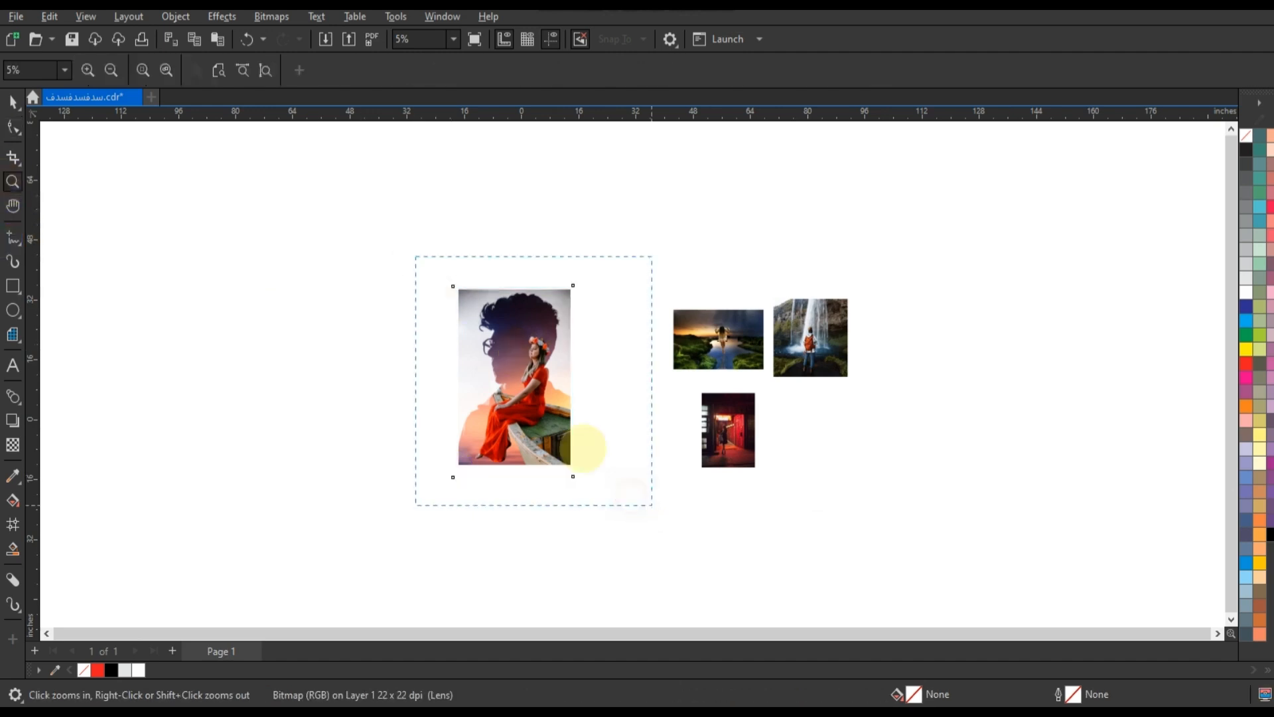
{"action": "key", "text": "space"}
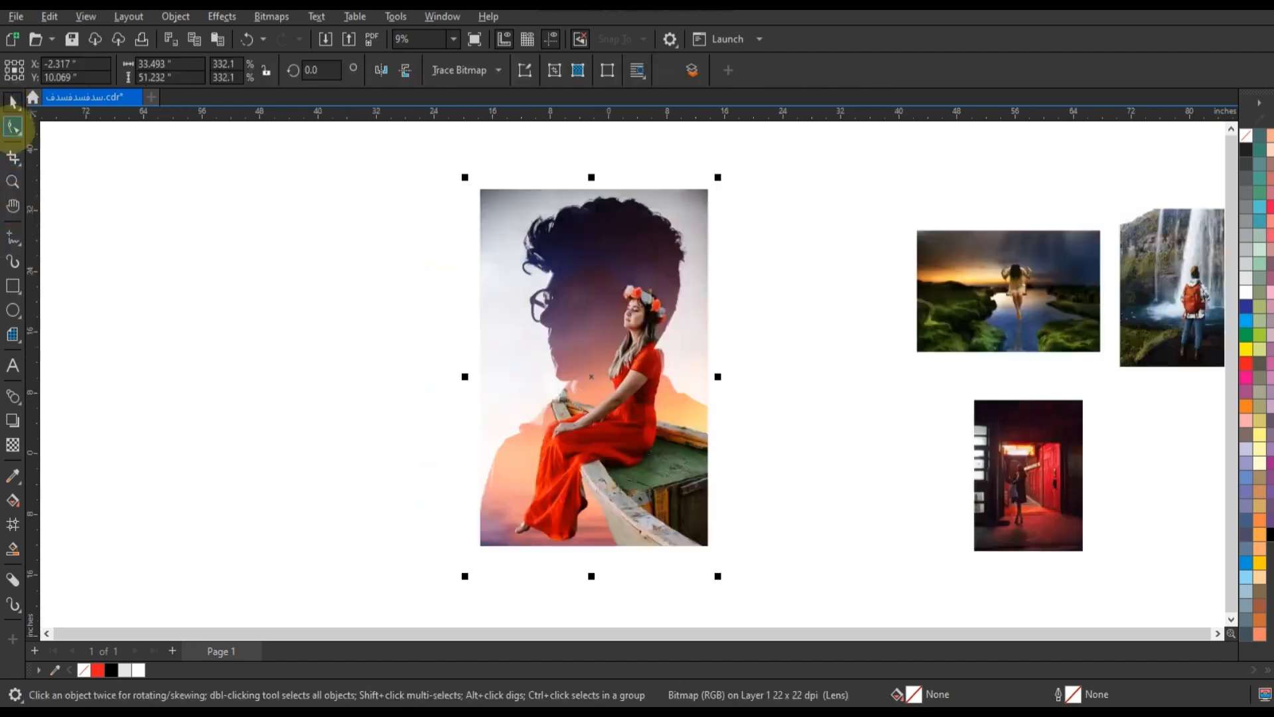
{"action": "left_click", "coordinate": [13, 127]}
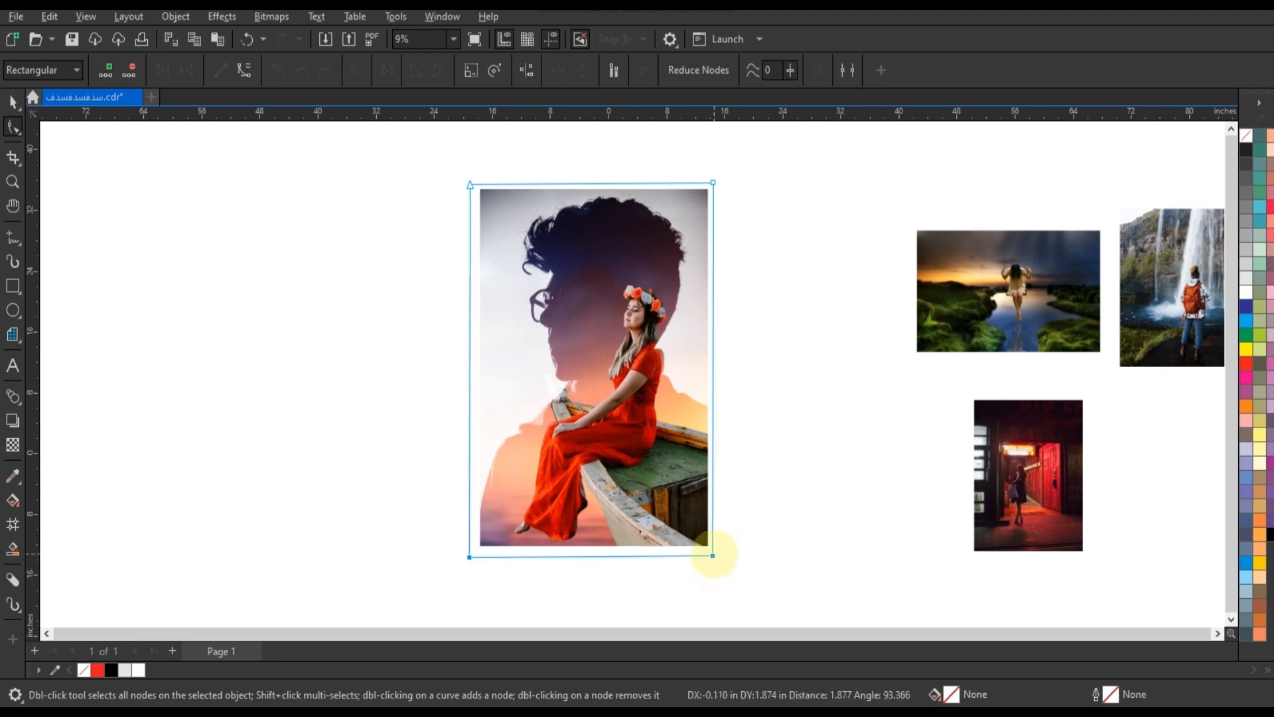
{"action": "left_click", "coordinate": [13, 101]}
{"action": "left_click", "coordinate": [241, 357]}
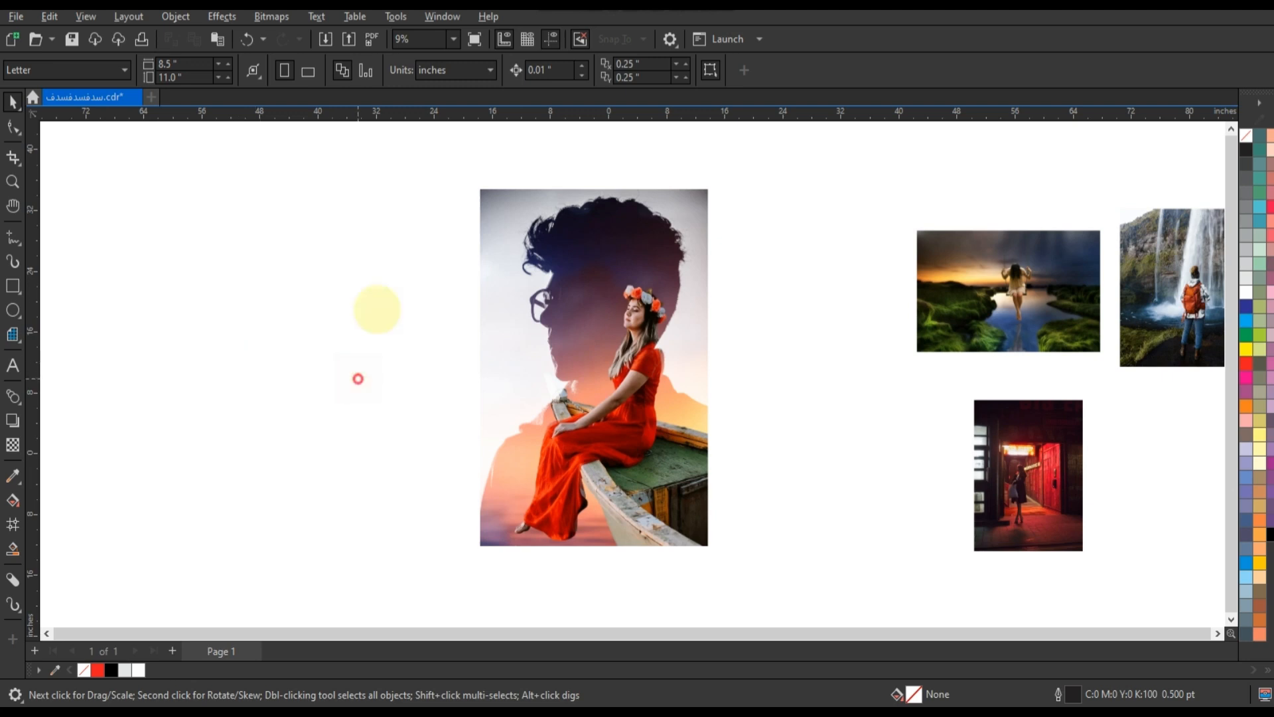
Select and delete the stray object beside the sea composite
{"action": "scroll", "coordinate": [402, 325], "scroll_direction": "down", "scroll_amount": 1}
{"action": "left_click_drag", "start_coordinate": [573, 418], "coordinate": [368, 418]}
{"action": "left_click", "coordinate": [341, 395]}
{"action": "key", "text": "Delete"}
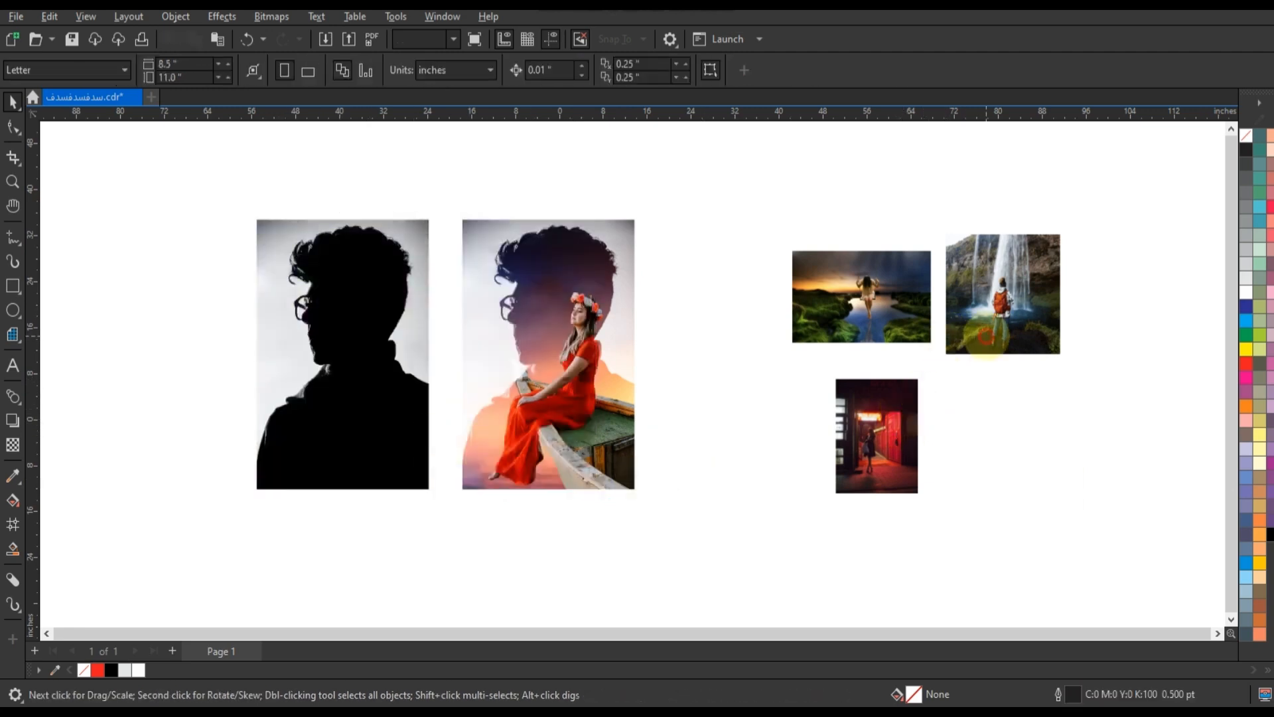
Move the waterfall hiker photo onto the plain silhouette, bring it to the front, and zoom to it
{"action": "left_click_drag", "start_coordinate": [986, 335], "coordinate": [404, 361]}
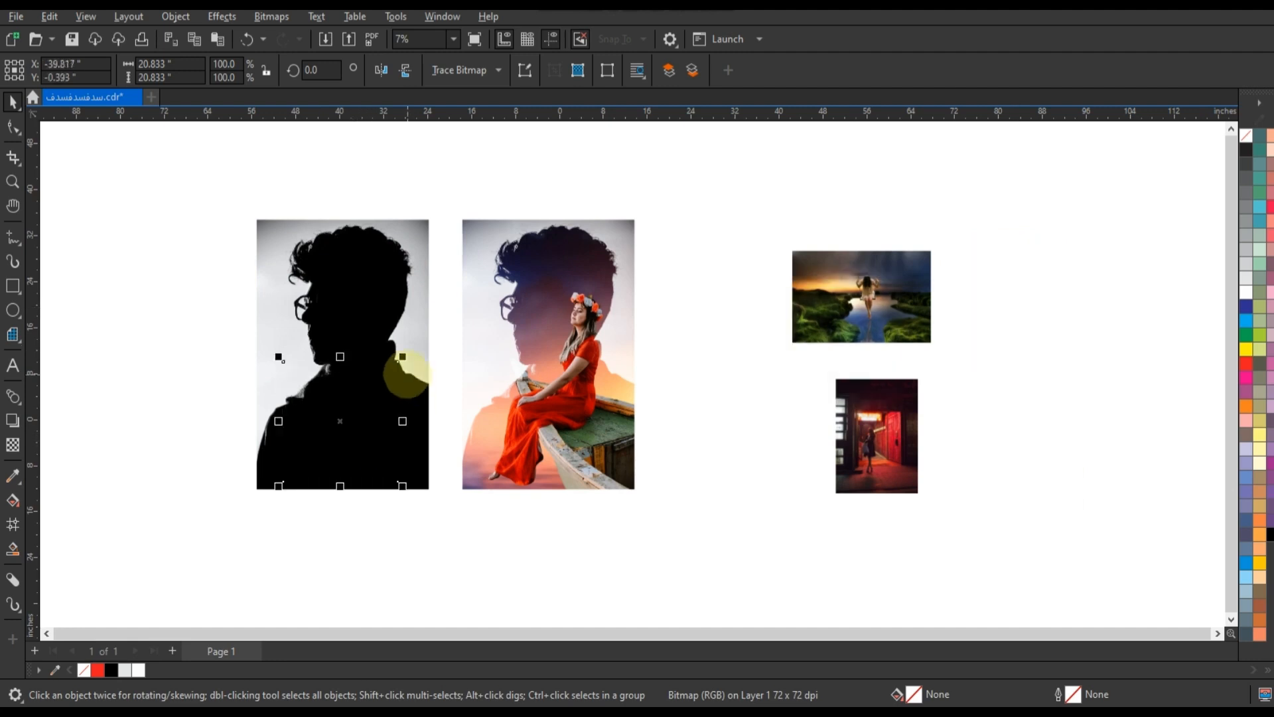
{"action": "key", "text": "shift+Page_Up"}
{"action": "left_click", "coordinate": [339, 290], "text": "shift"}
{"action": "key", "text": "shift+F2"}
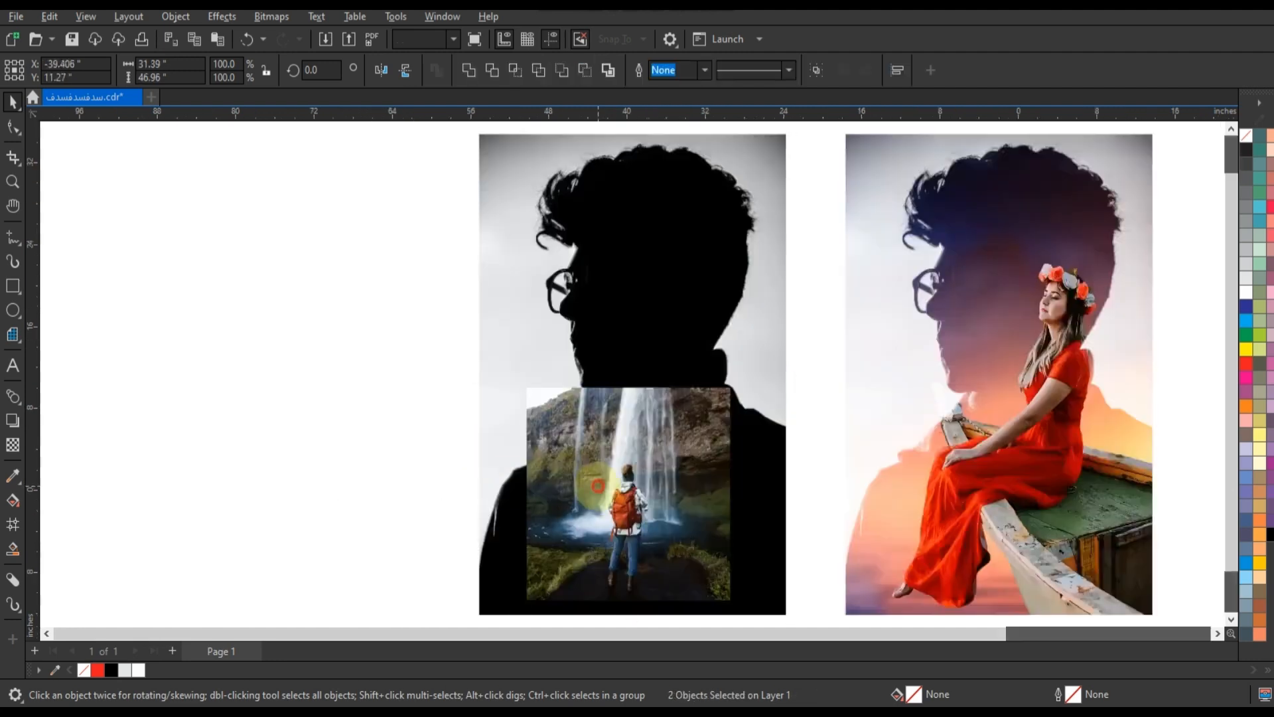
Apply a transparency to the waterfall photo with the Screen merge mode
{"action": "left_click", "coordinate": [574, 457]}
{"action": "left_click", "coordinate": [13, 445]}
{"action": "left_click", "coordinate": [244, 72]}
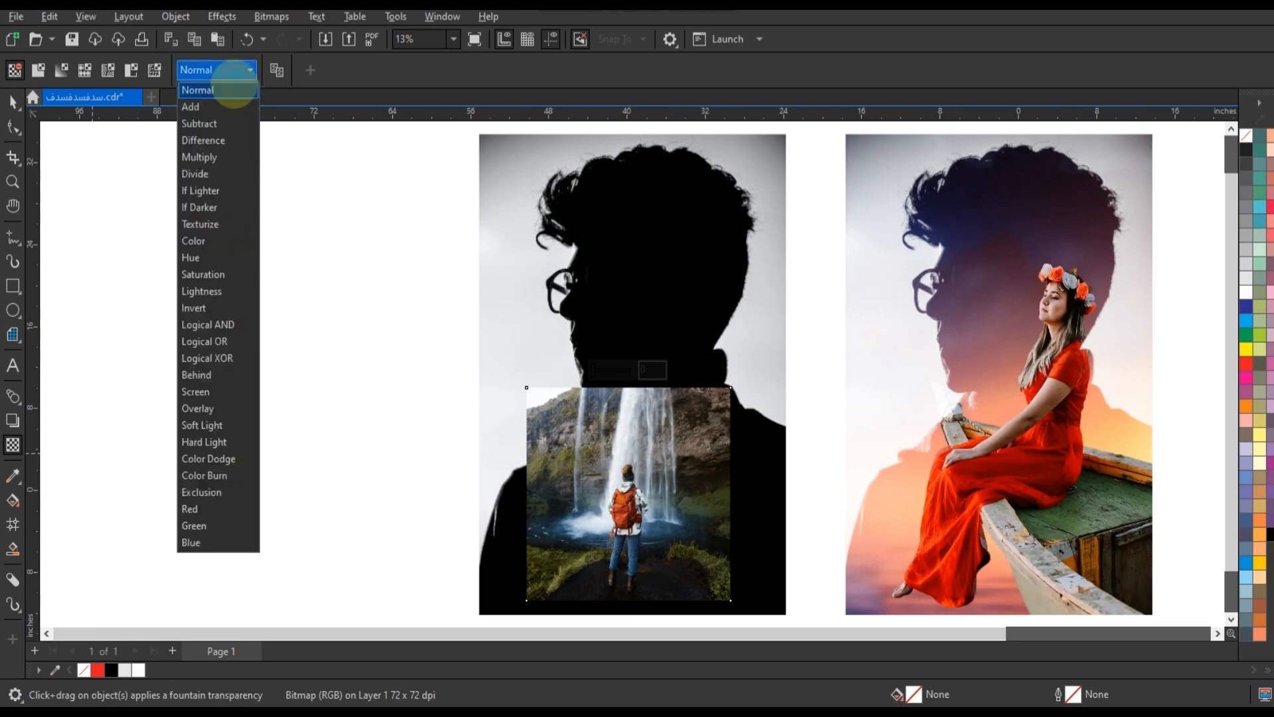
{"action": "left_click", "coordinate": [195, 392]}
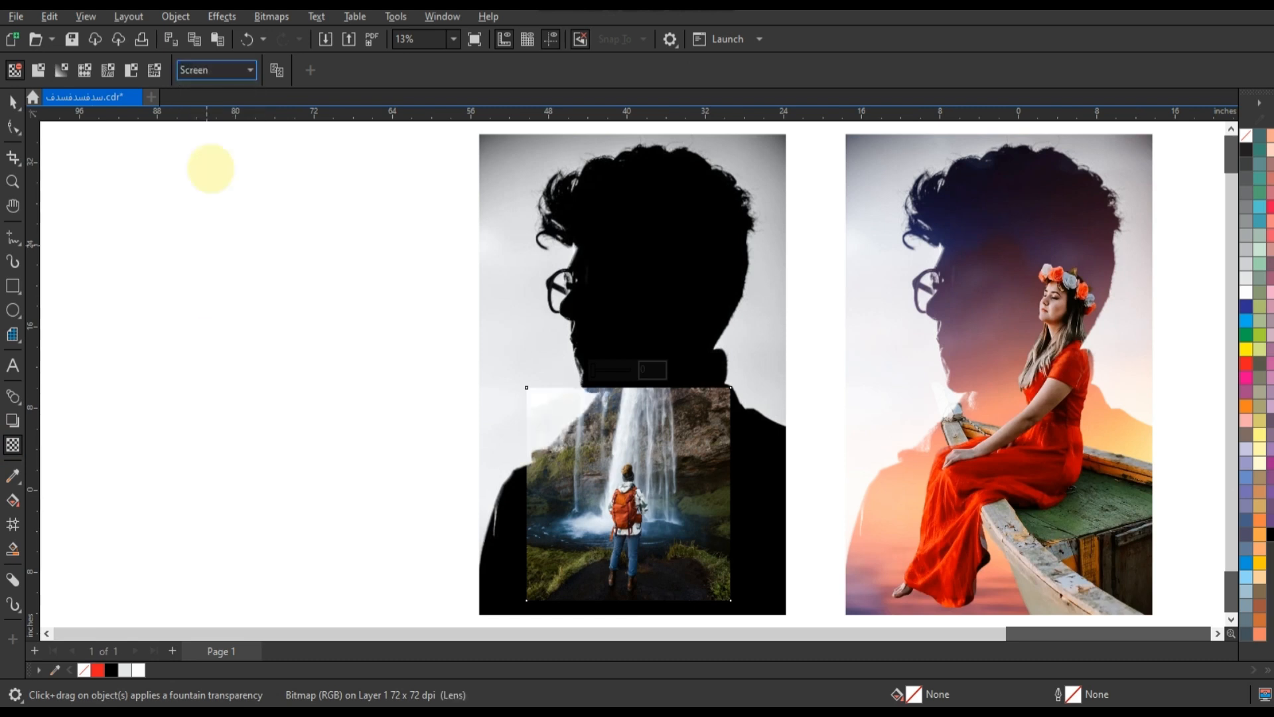
Enlarge and position the waterfall photo so the hiker fills the silhouette
{"action": "scroll", "coordinate": [371, 302], "scroll_direction": "down", "scroll_amount": 1}
{"action": "left_click", "coordinate": [13, 101]}
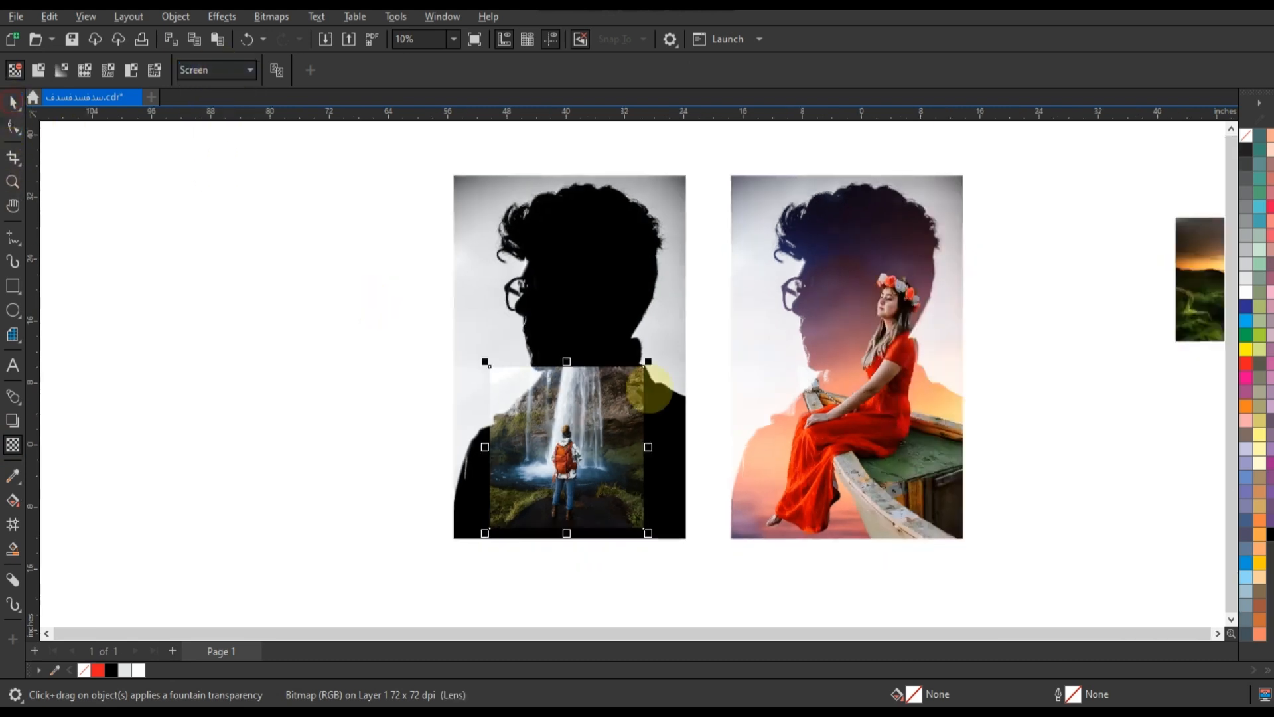
{"action": "left_click_drag", "start_coordinate": [649, 362], "coordinate": [716, 285]}
{"action": "left_click_drag", "start_coordinate": [487, 284], "coordinate": [384, 185]}
{"action": "left_click_drag", "start_coordinate": [718, 184], "coordinate": [738, 164]}
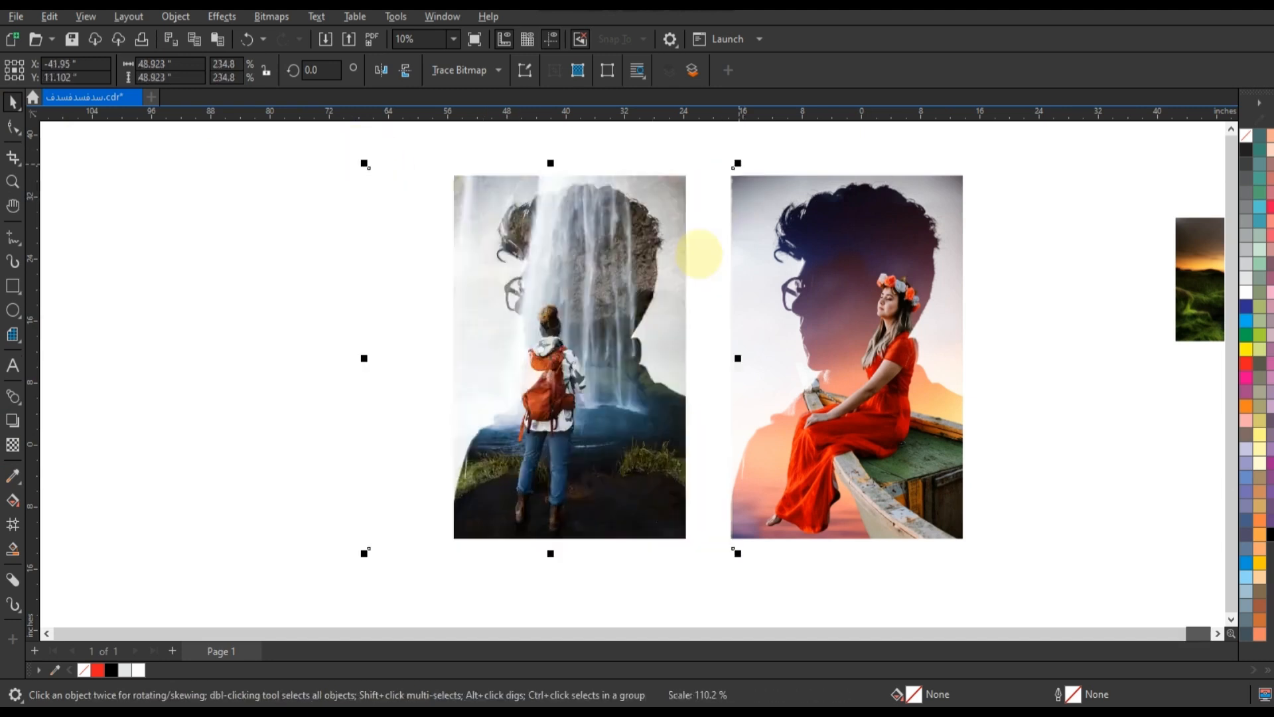
{"action": "left_click_drag", "start_coordinate": [683, 281], "coordinate": [727, 287]}
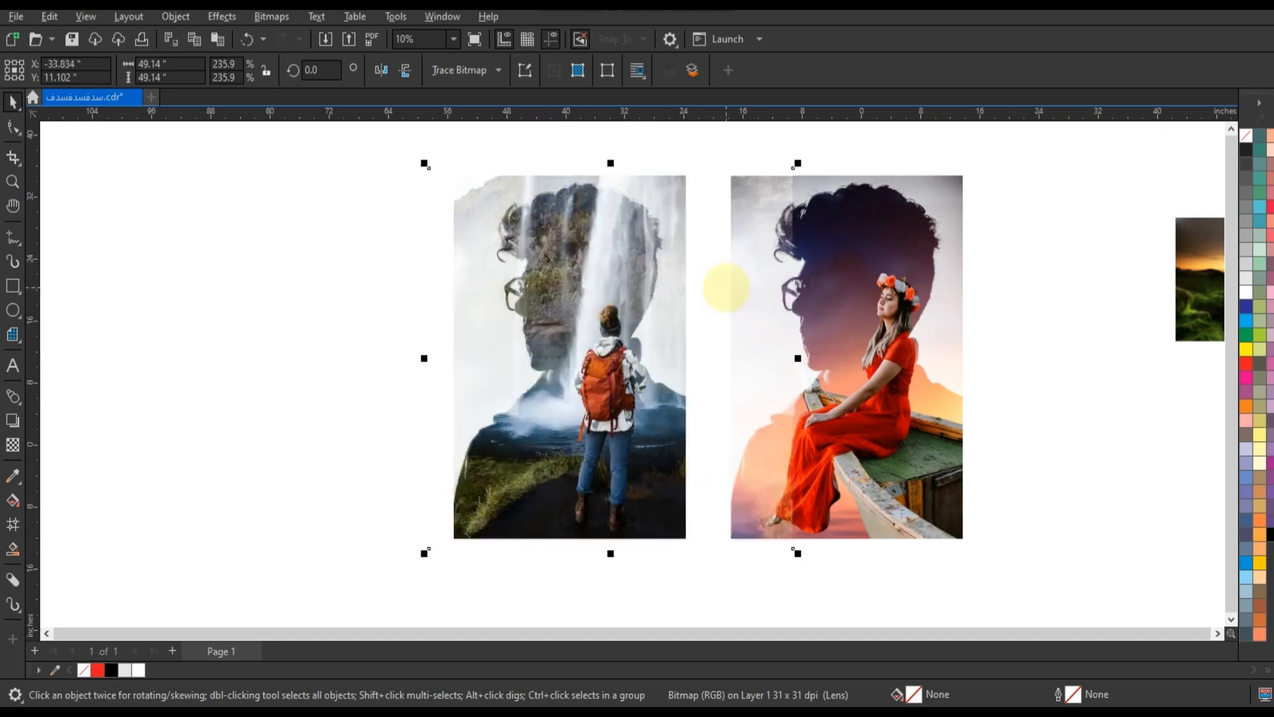
Crop the waterfall photo to the silhouette's edges with the Shape tool
{"action": "left_click", "coordinate": [13, 128]}
{"action": "left_click_drag", "start_coordinate": [388, 153], "coordinate": [798, 540]}
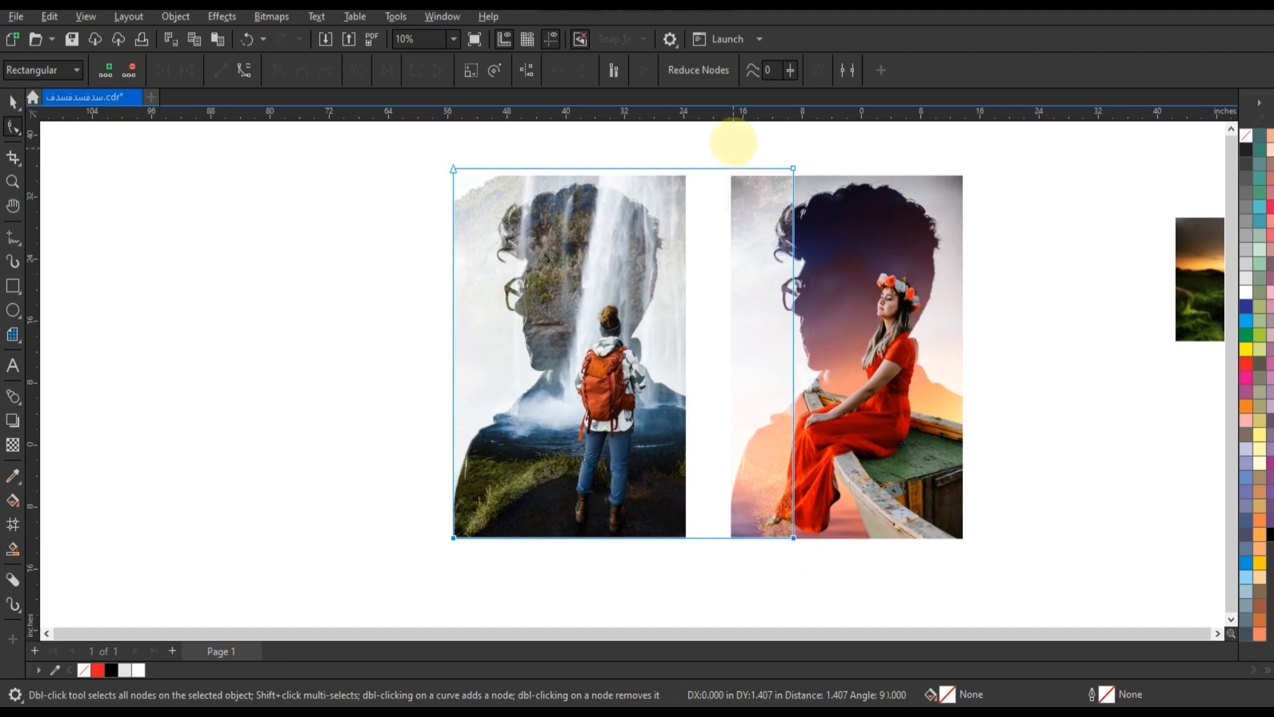
{"action": "left_click_drag", "start_coordinate": [740, 143], "coordinate": [684, 537]}
{"action": "left_click_drag", "start_coordinate": [432, 207], "coordinate": [450, 177]}
{"action": "left_click", "coordinate": [11, 100]}
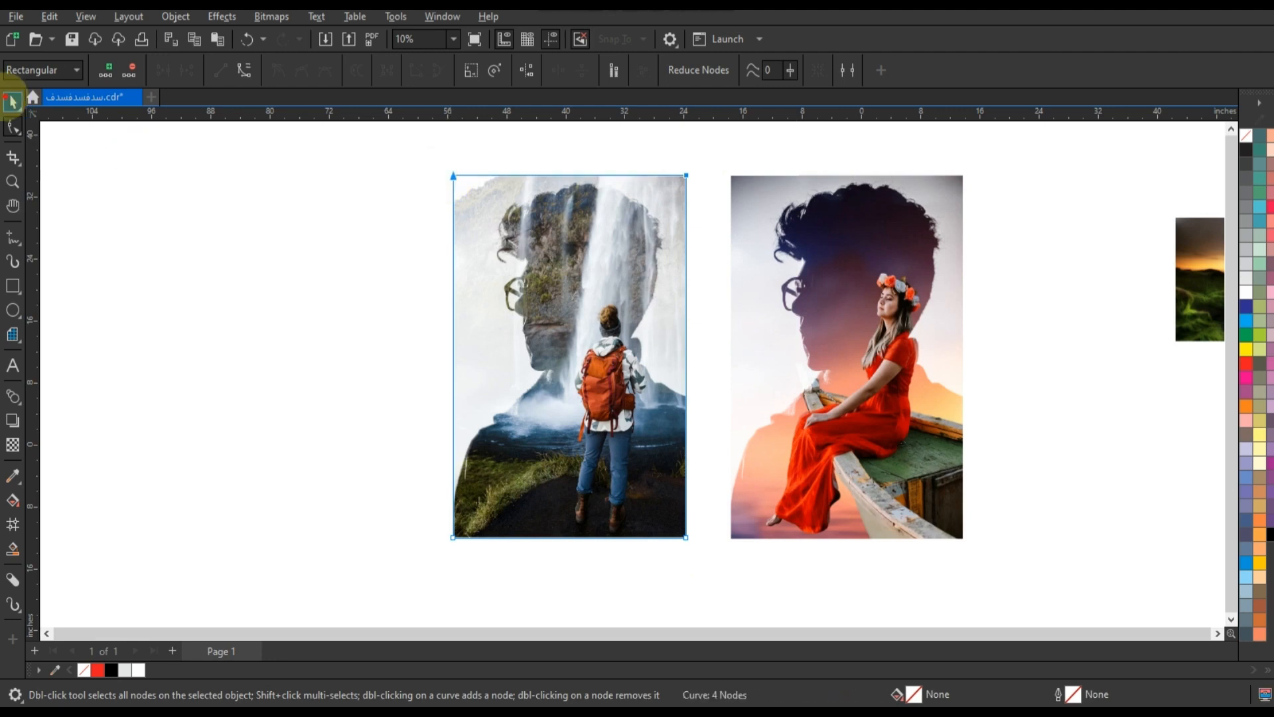
Place a copy of the plain silhouette portrait to the left of the waterfall composite
{"action": "left_click", "coordinate": [264, 359]}
{"action": "scroll", "coordinate": [349, 428], "scroll_direction": "down", "scroll_amount": 1}
{"action": "left_click_drag", "start_coordinate": [331, 220], "coordinate": [594, 559]}
{"action": "left_click_drag", "start_coordinate": [519, 456], "coordinate": [312, 438]}
{"action": "right_click", "coordinate": [312, 438]}
{"action": "key", "text": "Delete"}
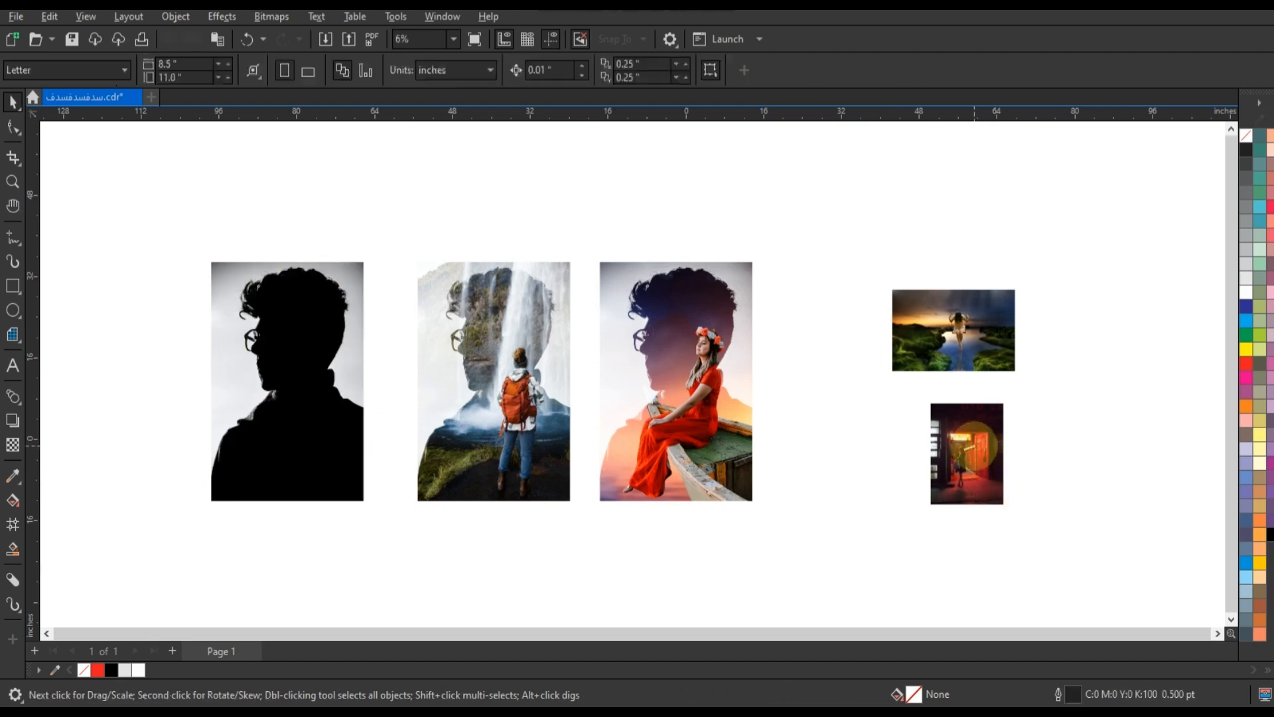
Move the red corridor photo onto the plain silhouette, bring it to the front, and apply a Screen-mode transparency
{"action": "left_click_drag", "start_coordinate": [975, 438], "coordinate": [359, 444]}
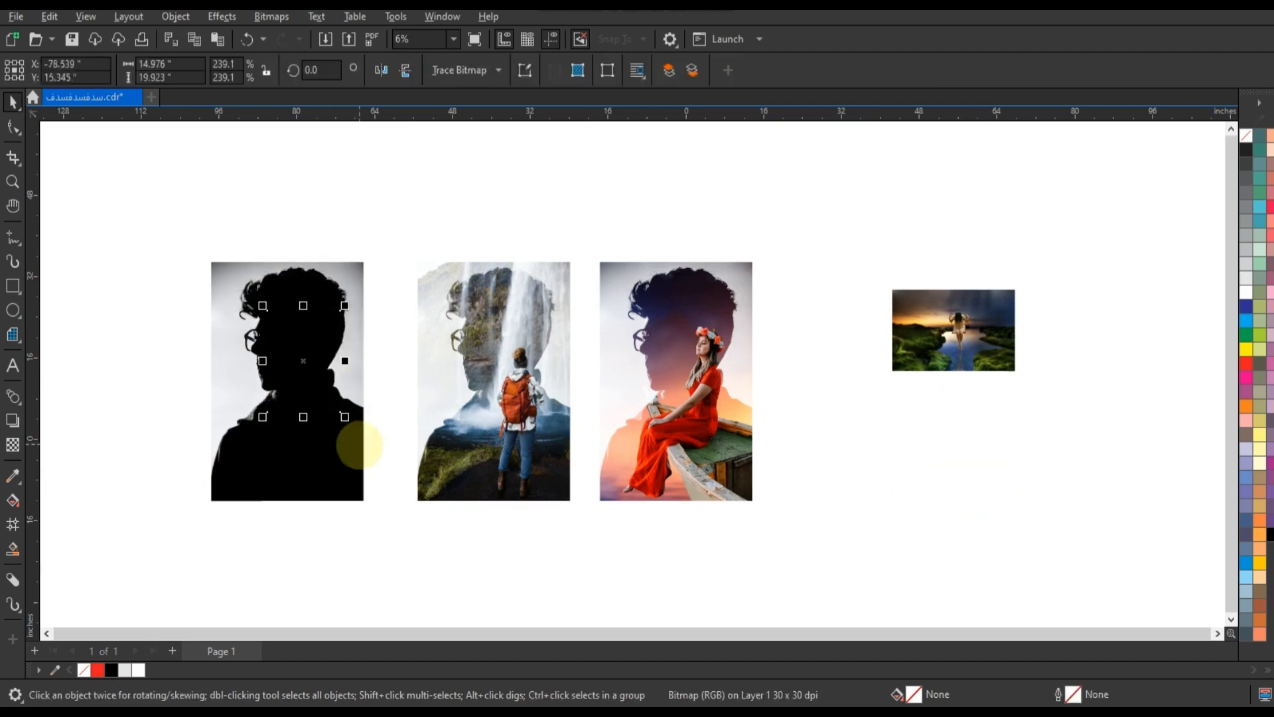
{"action": "key", "text": "shift+Page_Up"}
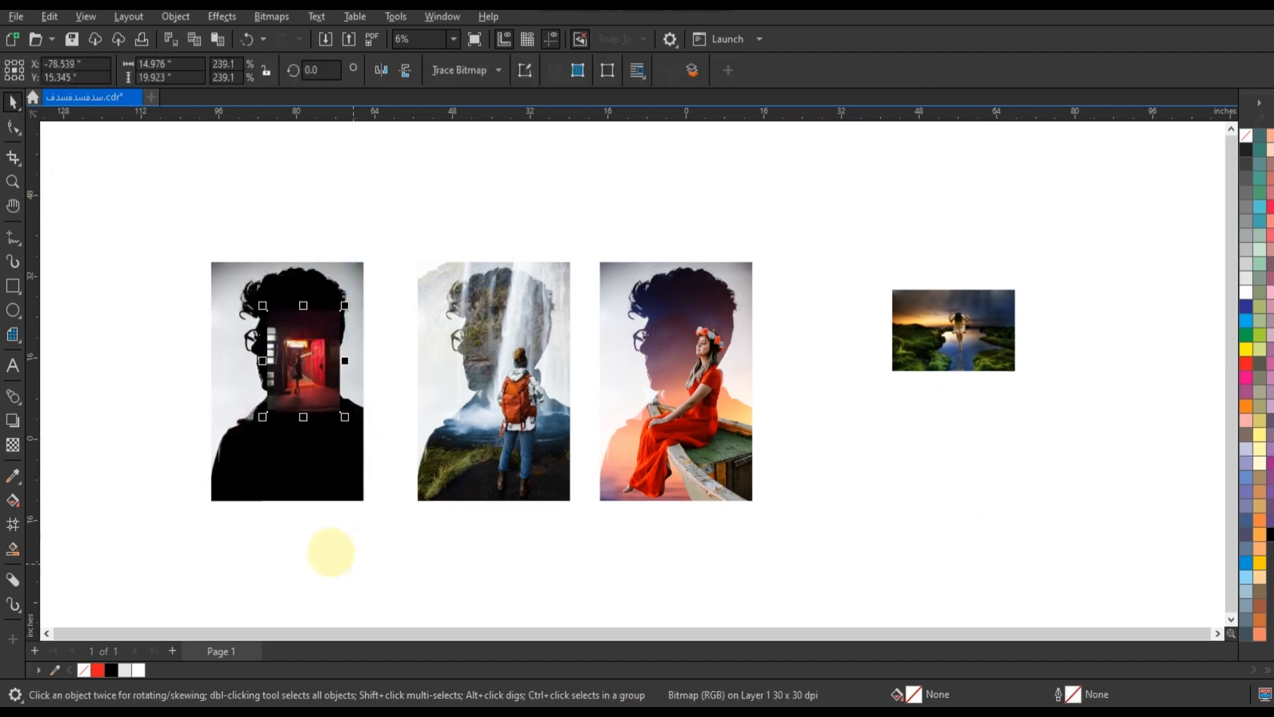
{"action": "key", "text": "shift+F2"}
{"action": "scroll", "coordinate": [131, 313], "scroll_direction": "down", "scroll_amount": 5}
{"action": "left_click", "coordinate": [12, 444]}
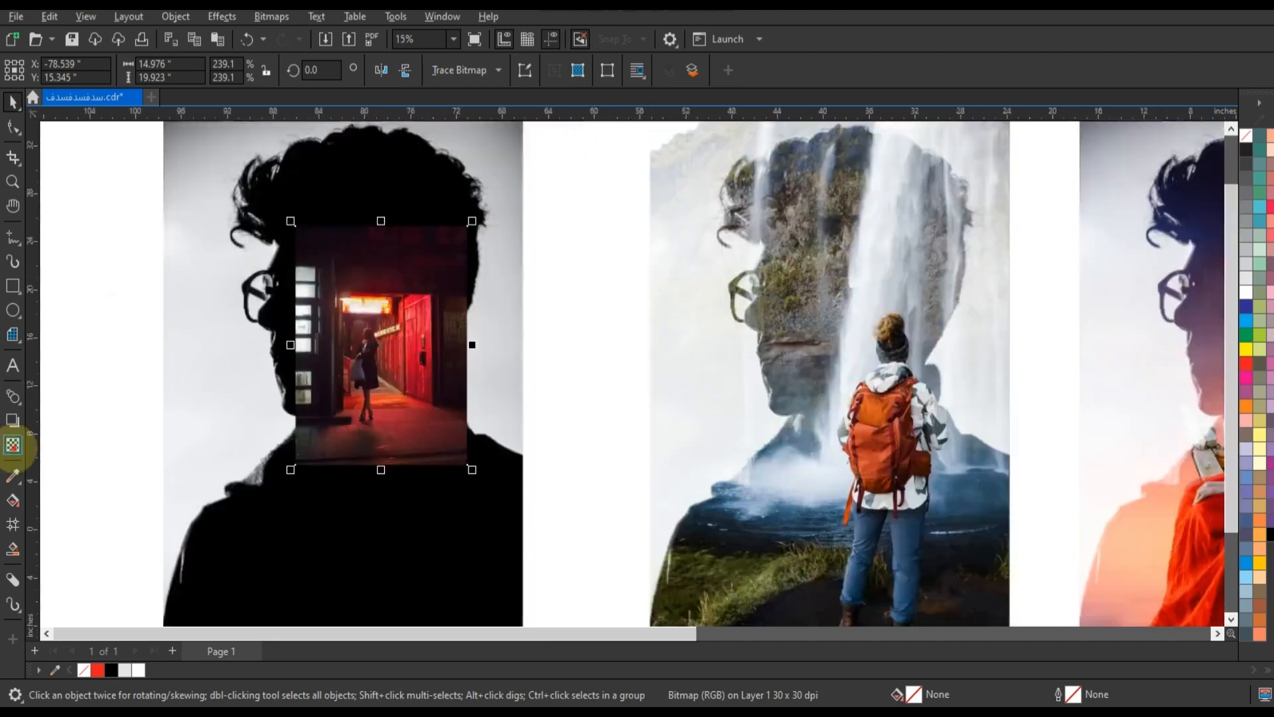
{"action": "left_click", "coordinate": [201, 69]}
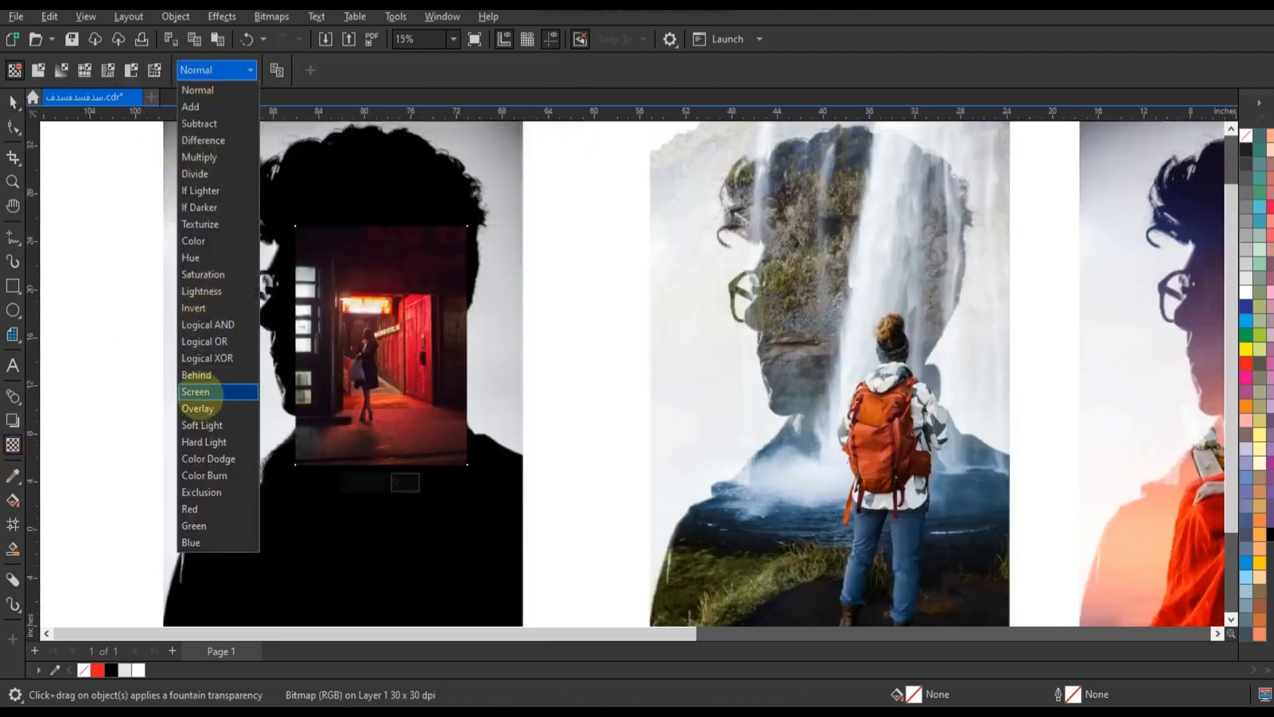
{"action": "left_click", "coordinate": [473, 364]}
Enlarge and align the corridor photo to the silhouette's top-right so it fills the silhouette
{"action": "scroll", "coordinate": [473, 363], "scroll_direction": "down", "scroll_amount": 1}
{"action": "left_click", "coordinate": [13, 101]}
{"action": "left_click", "coordinate": [484, 249]}
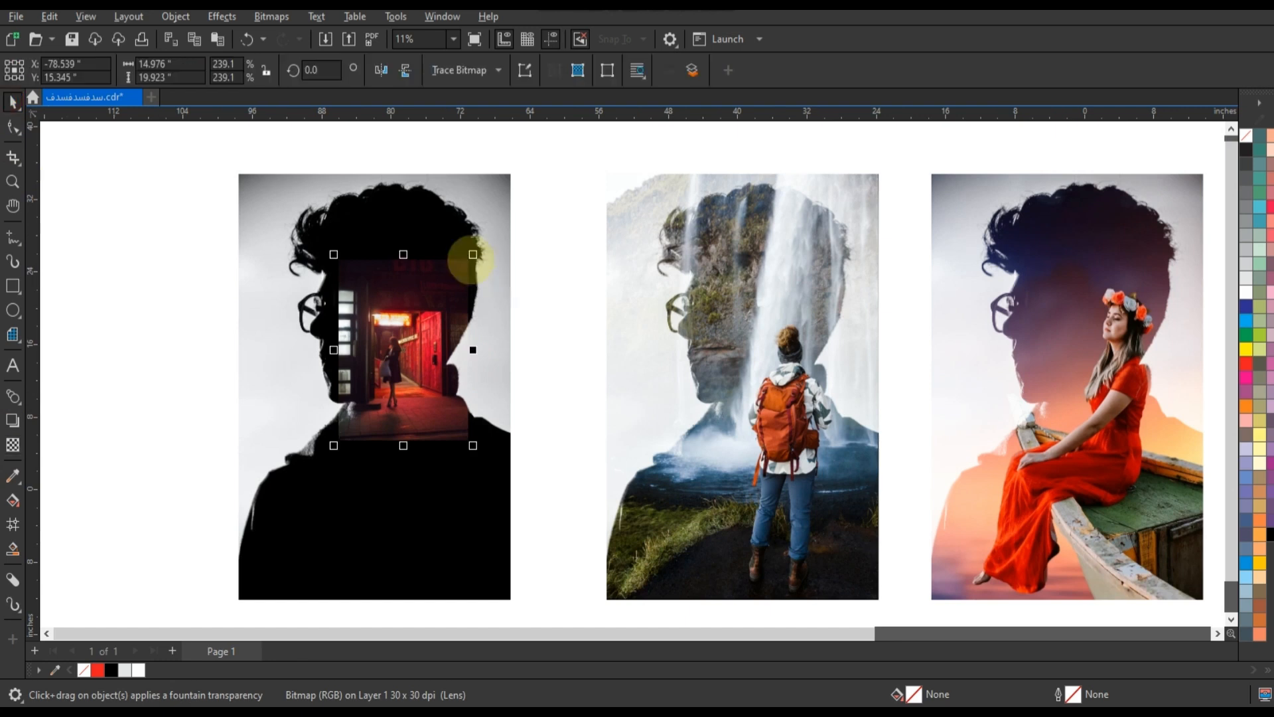
{"action": "left_click_drag", "start_coordinate": [522, 197], "coordinate": [532, 177]}
{"action": "left_click", "coordinate": [434, 553], "text": "shift"}
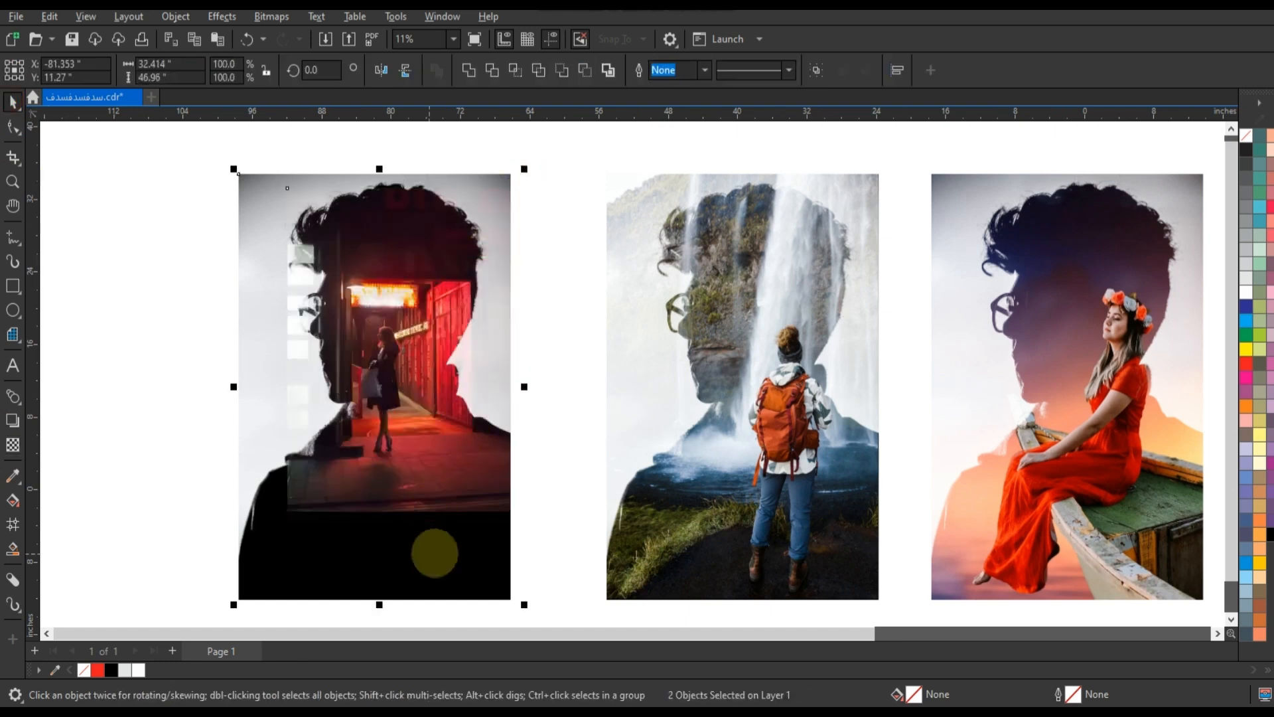
{"action": "key", "text": "r"}
{"action": "key", "text": "t"}
{"action": "left_click", "coordinate": [369, 427]}
{"action": "left_click_drag", "start_coordinate": [270, 501], "coordinate": [229, 590]}
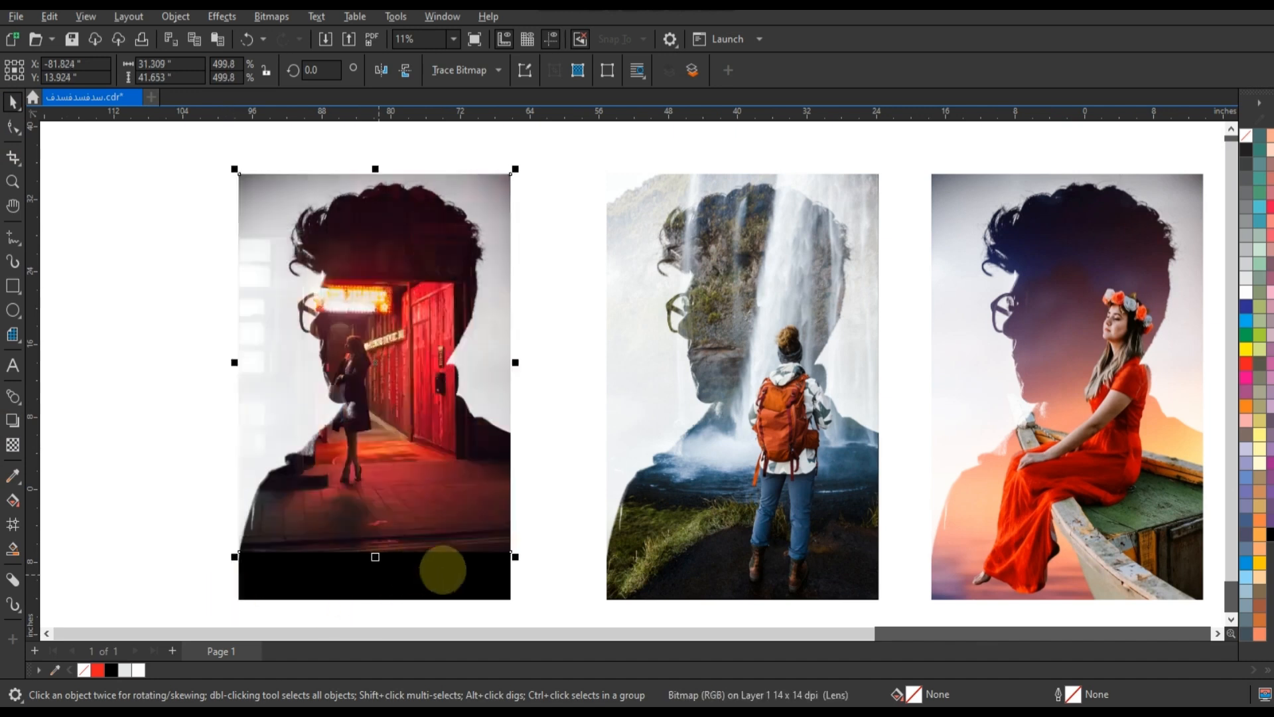
{"action": "left_click_drag", "start_coordinate": [518, 556], "coordinate": [548, 602]}
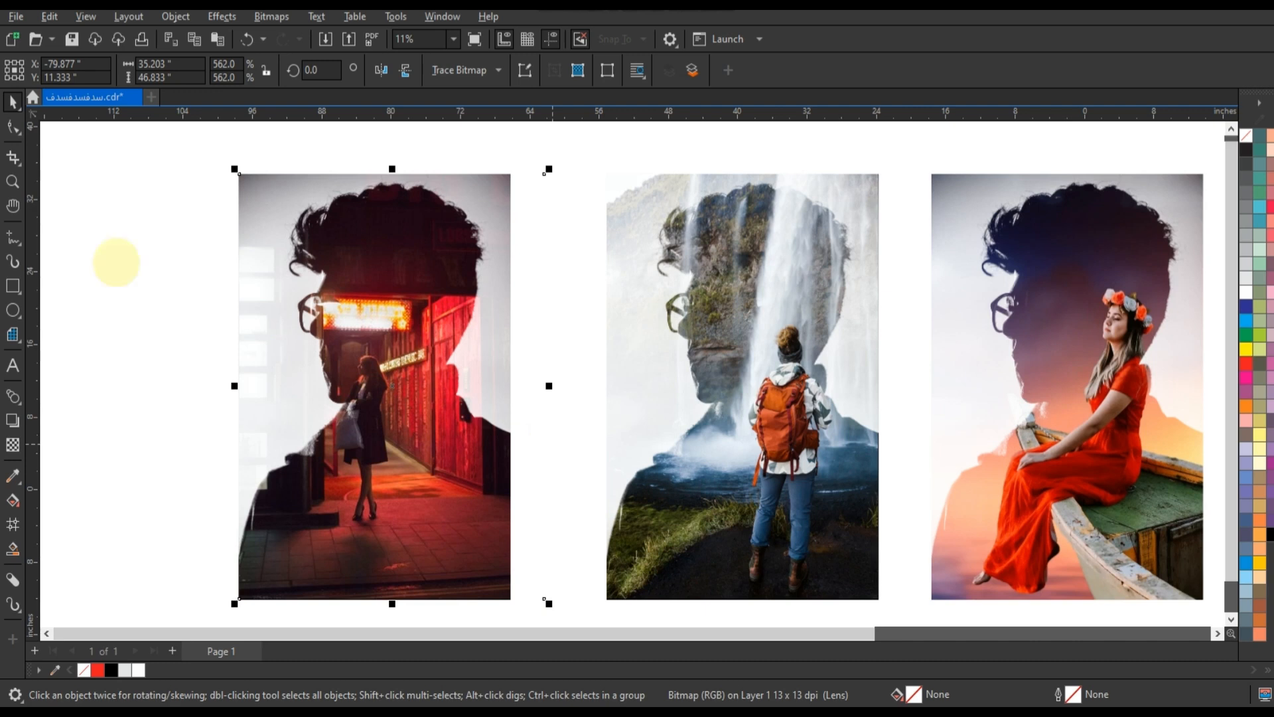
Crop the corridor photo's right edge back to the silhouette's edge with the Shape tool
{"action": "left_click", "coordinate": [13, 129]}
{"action": "left_click_drag", "start_coordinate": [533, 163], "coordinate": [578, 592]}
{"action": "key", "text": "Left"}
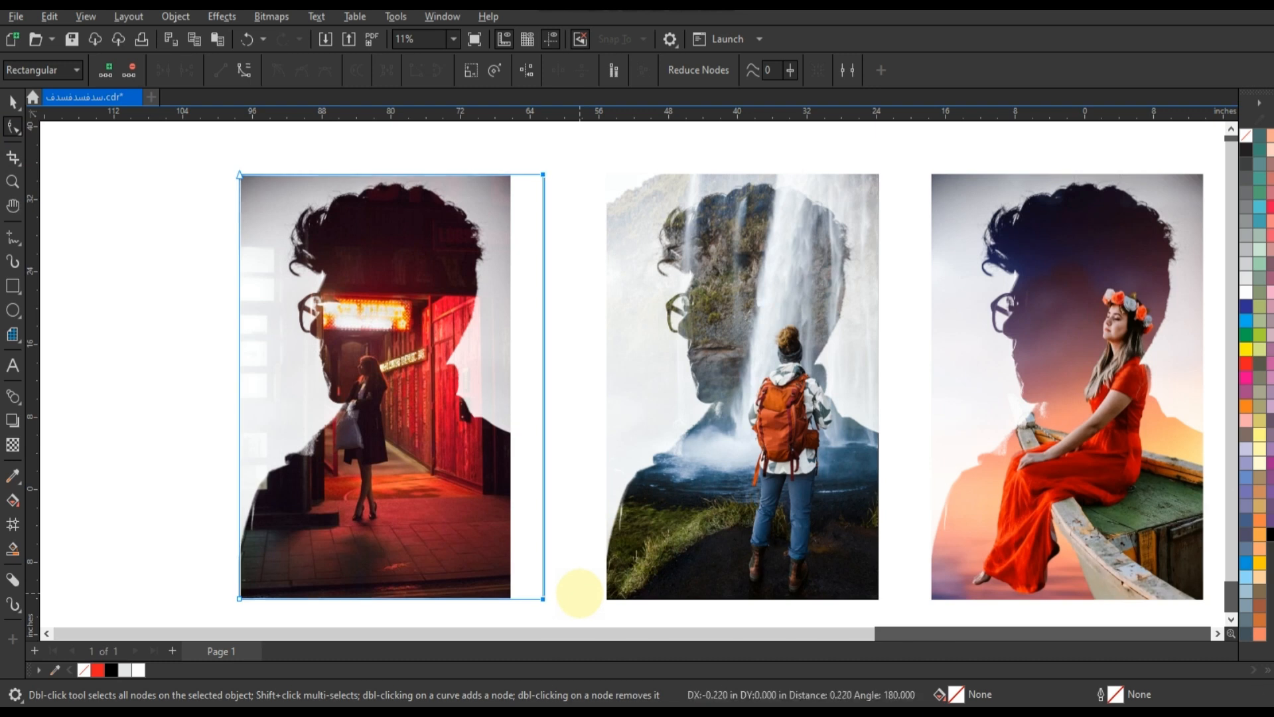
{"action": "key", "text": "Left"}
{"action": "key", "text": "Left"}
{"action": "key", "text": "Left"}
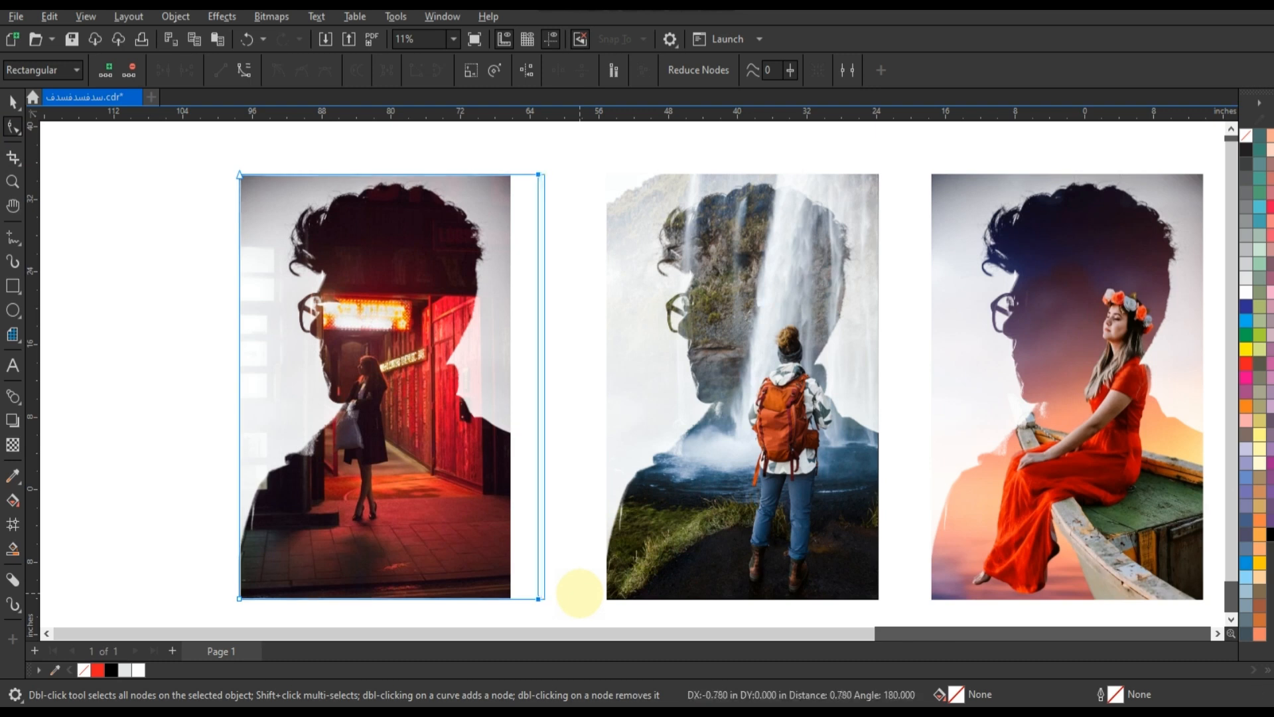
{"action": "key", "text": "Left"}
{"action": "key", "text": "Left"}
{"action": "key", "text": "Left"}
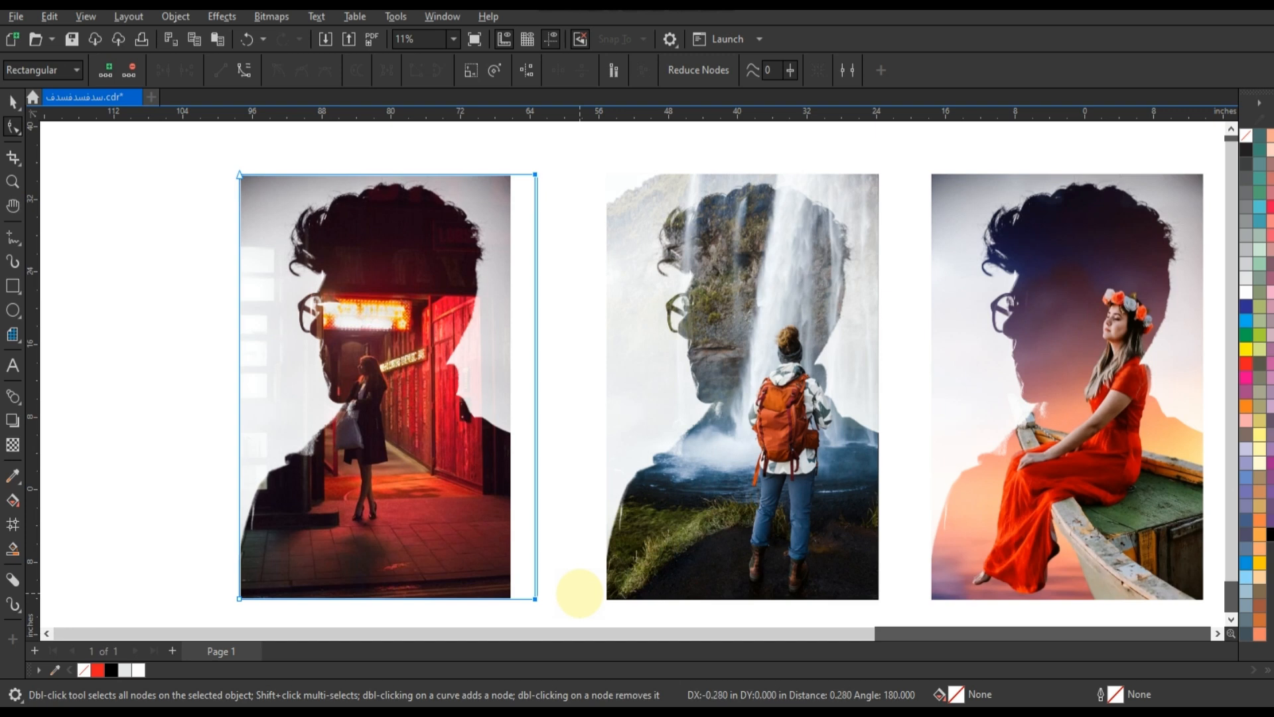
{"action": "key", "text": "Left"}
{"action": "key", "text": "Left"}
{"action": "key", "text": "Left"}
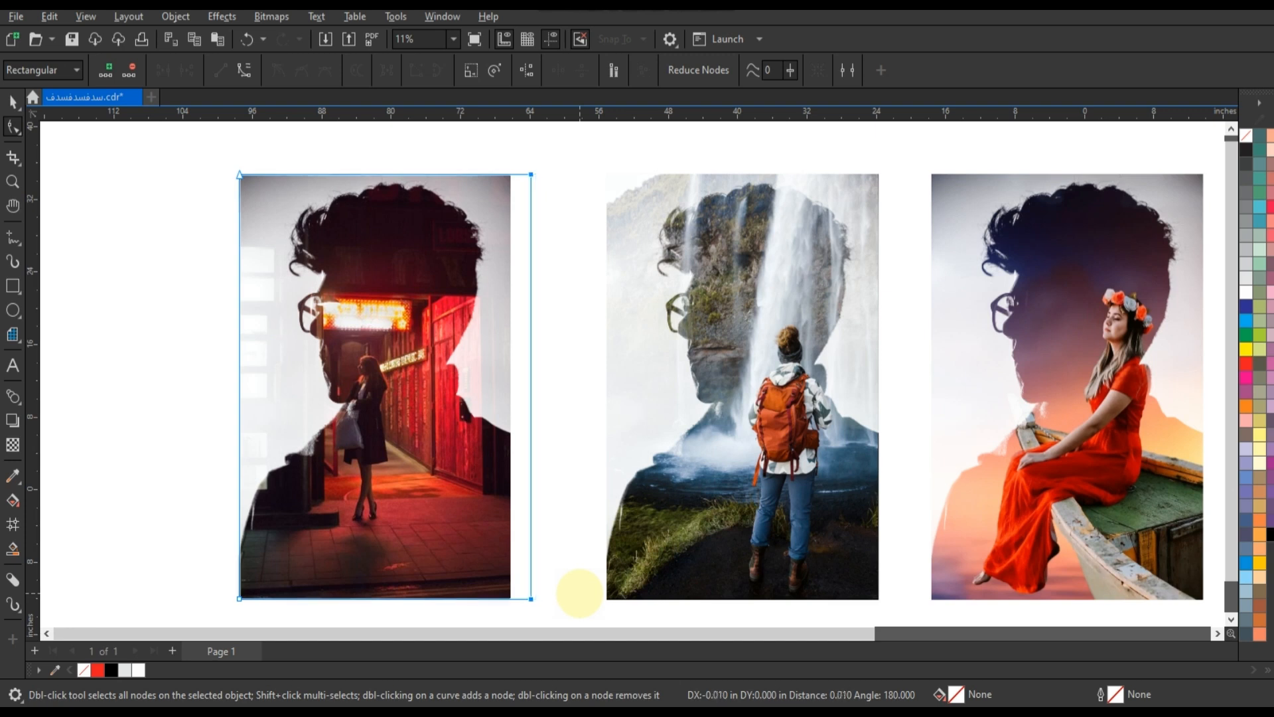
{"action": "key", "text": "Left"}
{"action": "key", "text": "Left"}
{"action": "key", "text": "Left"}
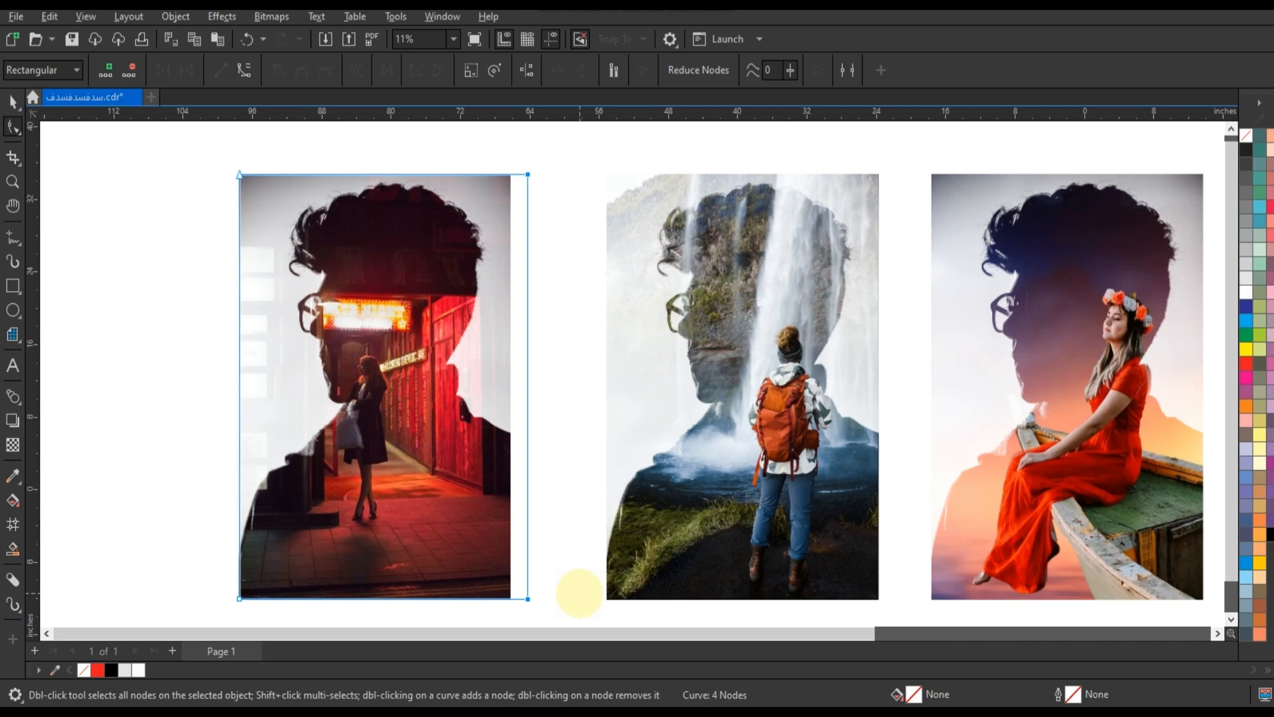
{"action": "key", "text": "Left"}
{"action": "key", "text": "Left"}
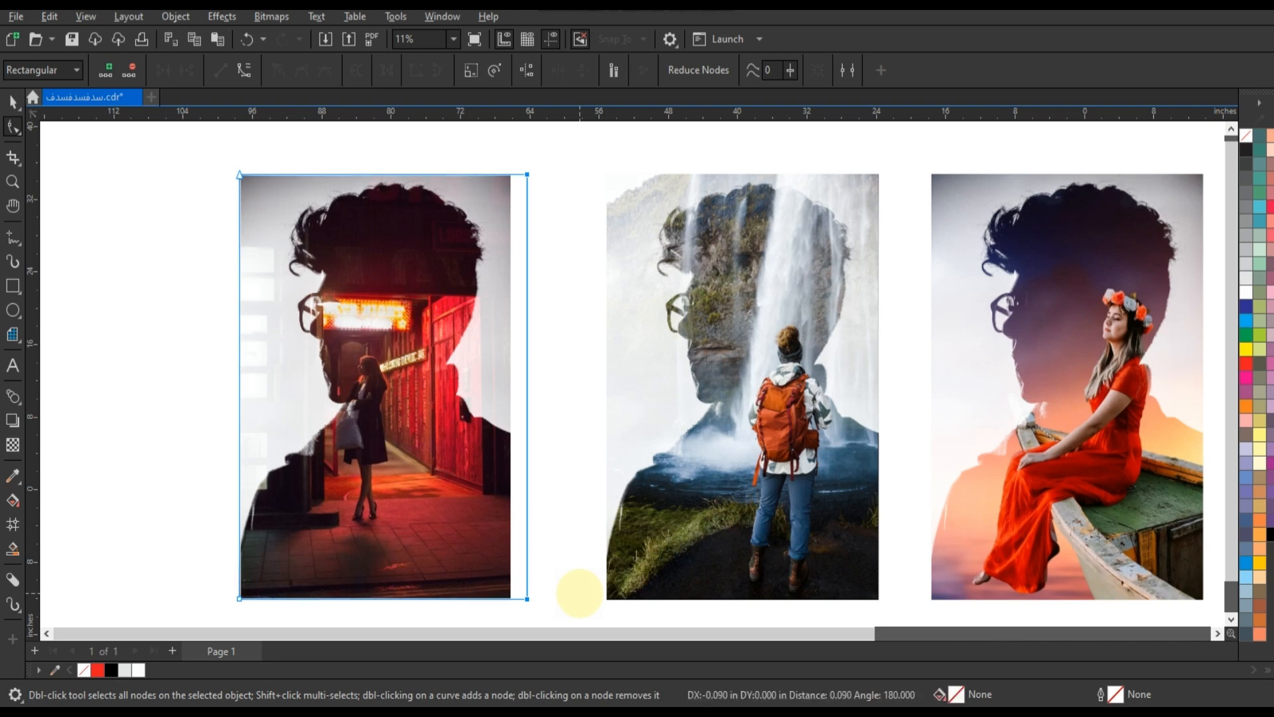
{"action": "key", "text": "Left"}
{"action": "key", "text": "Left"}
{"action": "key", "text": "Left"}
{"action": "key", "text": "Left"}
{"action": "key", "text": "Left"}
{"action": "key", "text": "Left"}
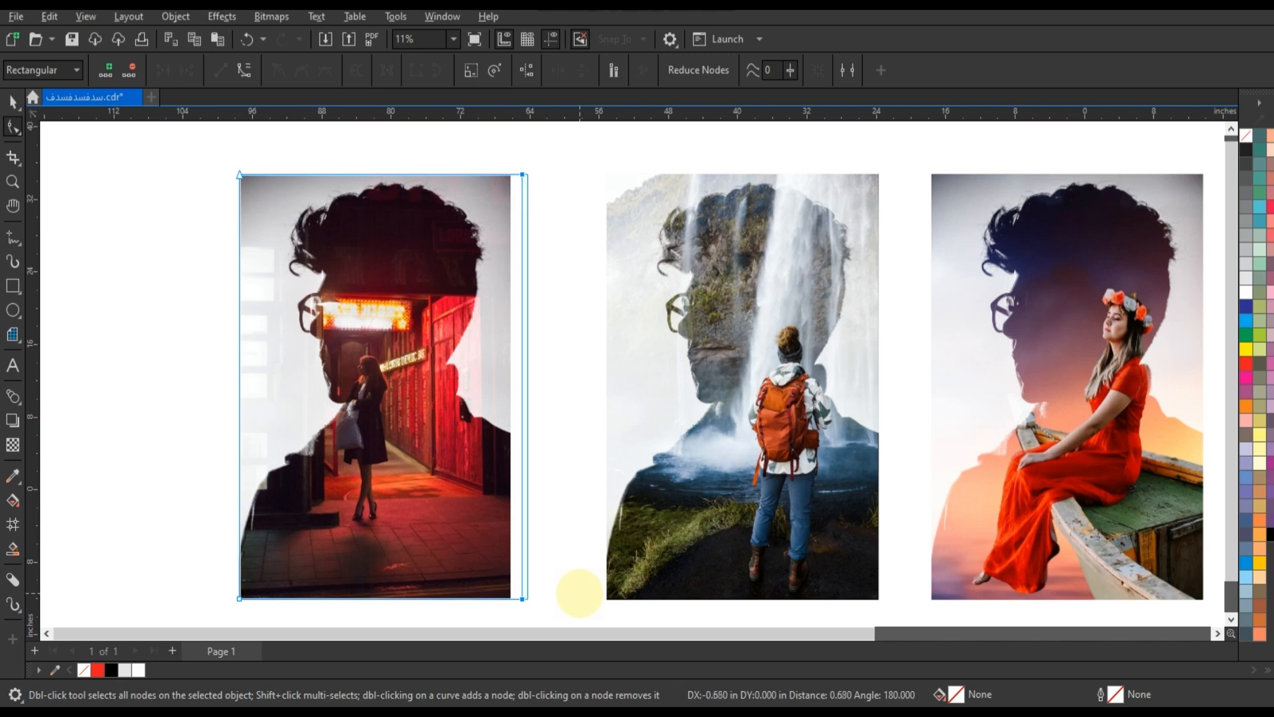
{"action": "key", "text": "Left"}
{"action": "key", "text": "Left"}
{"action": "key", "text": "Left"}
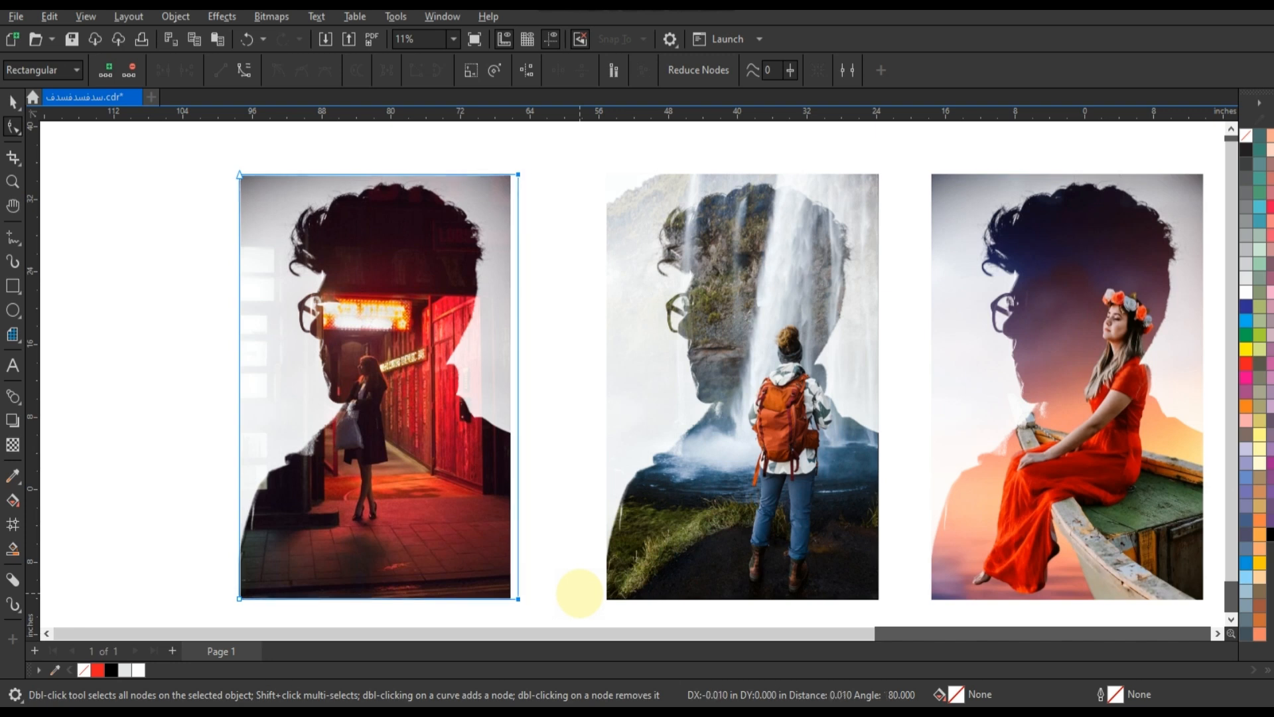
{"action": "key", "text": "Left"}
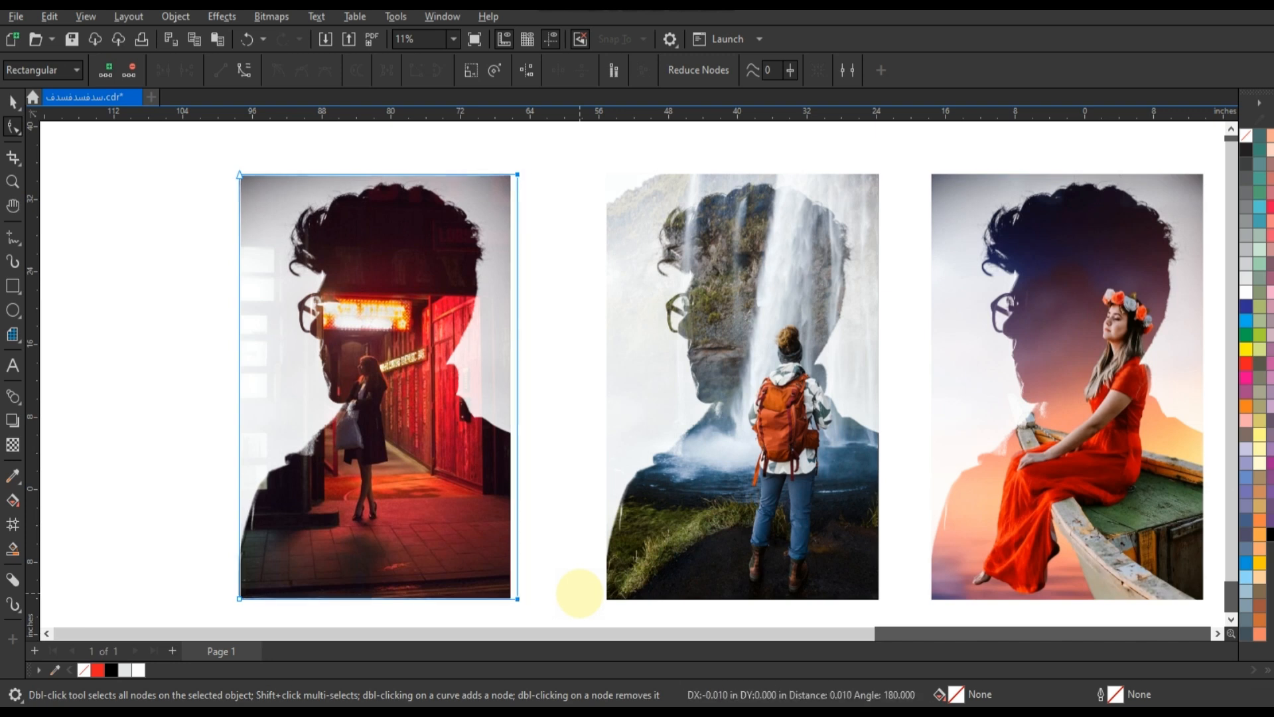
{"action": "key", "text": "Left"}
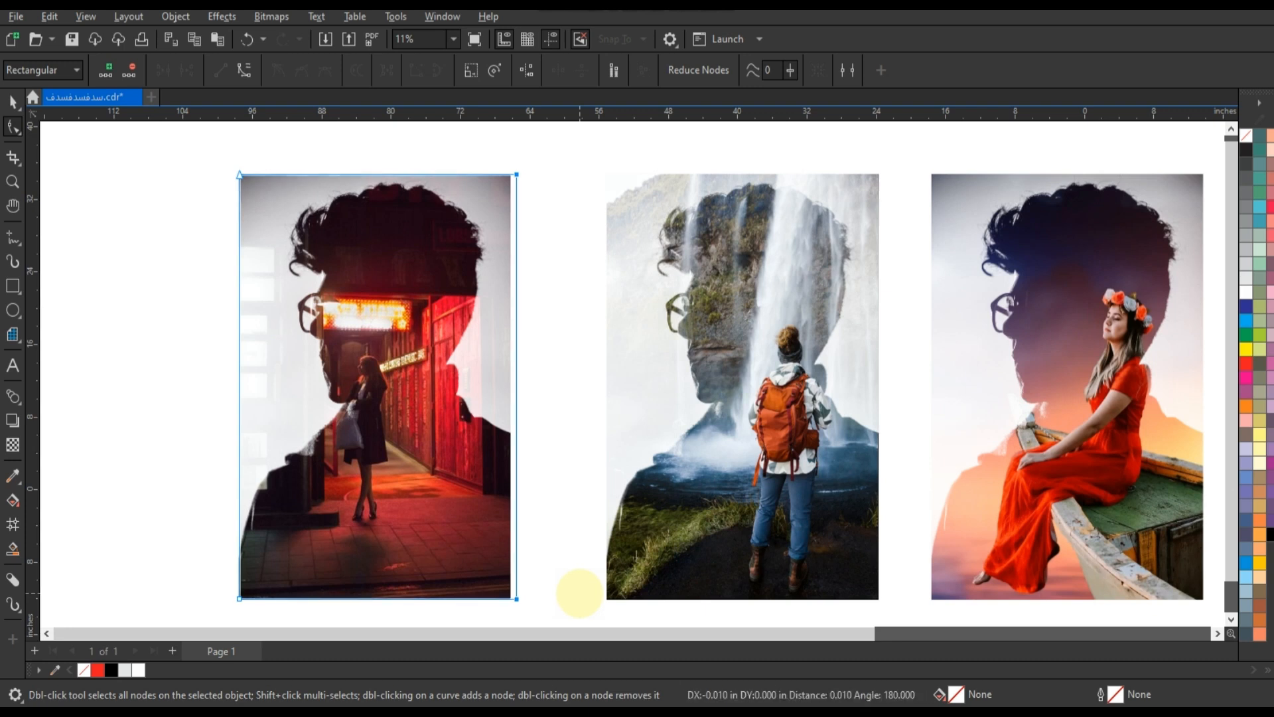
{"action": "key", "text": "Left"}
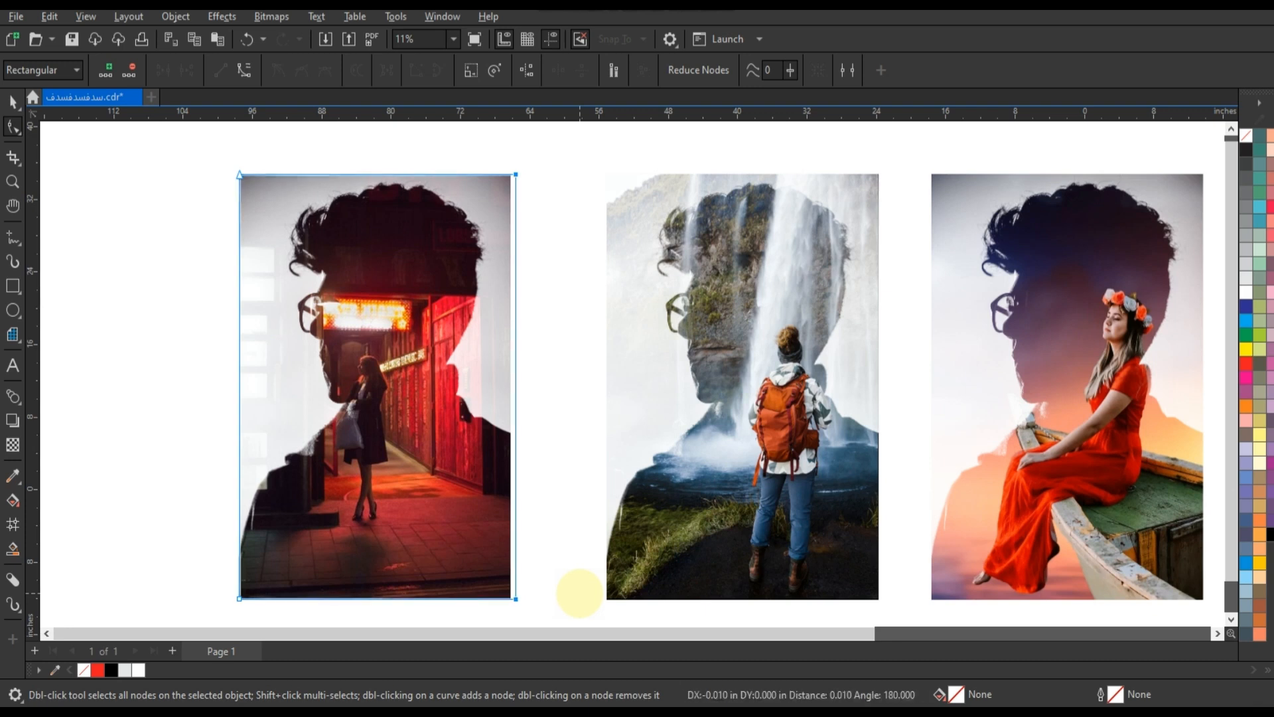
{"action": "key", "text": "Left"}
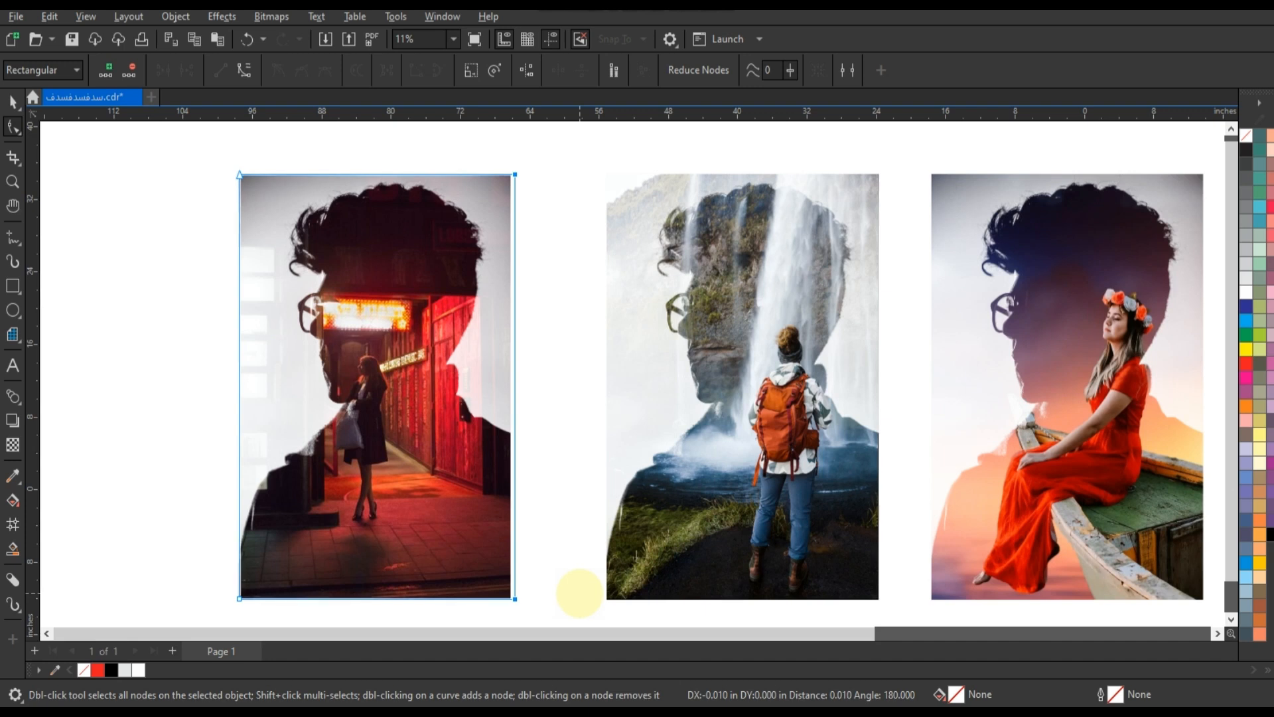
{"action": "key", "text": "Left"}
{"action": "key", "text": "Left"}
{"action": "key", "text": "Left"}
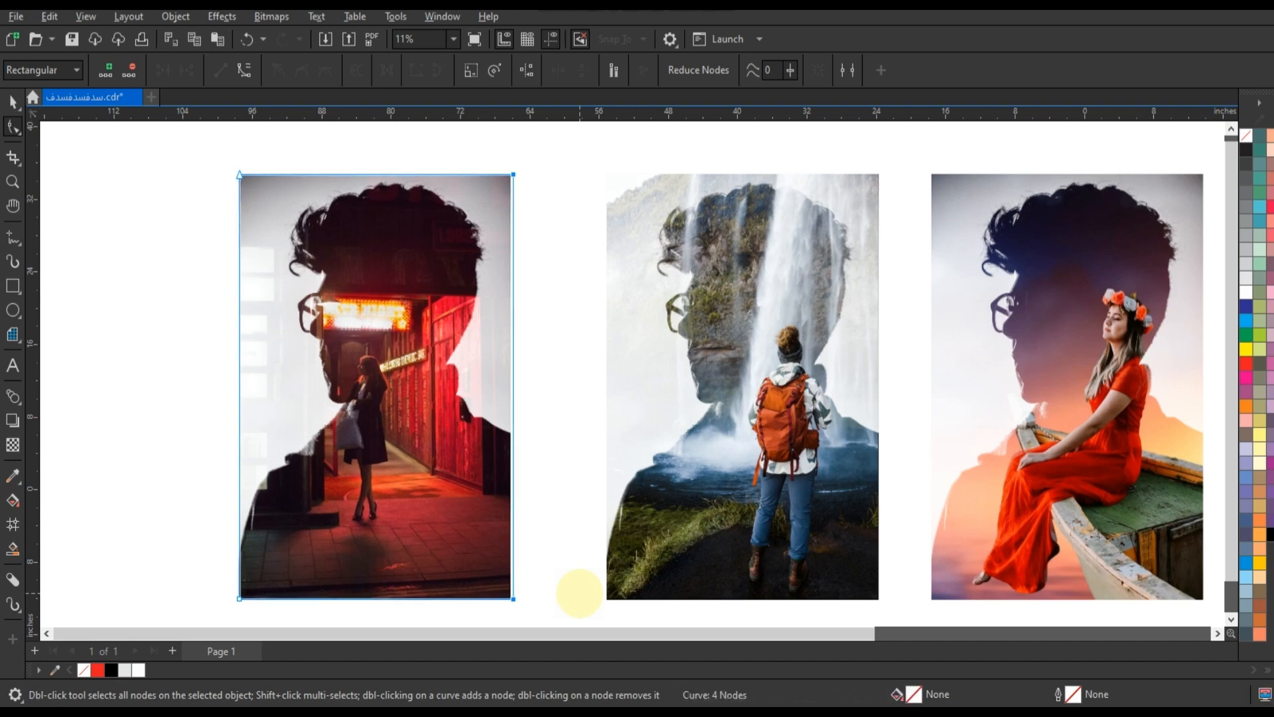
{"action": "left_click", "coordinate": [12, 102]}
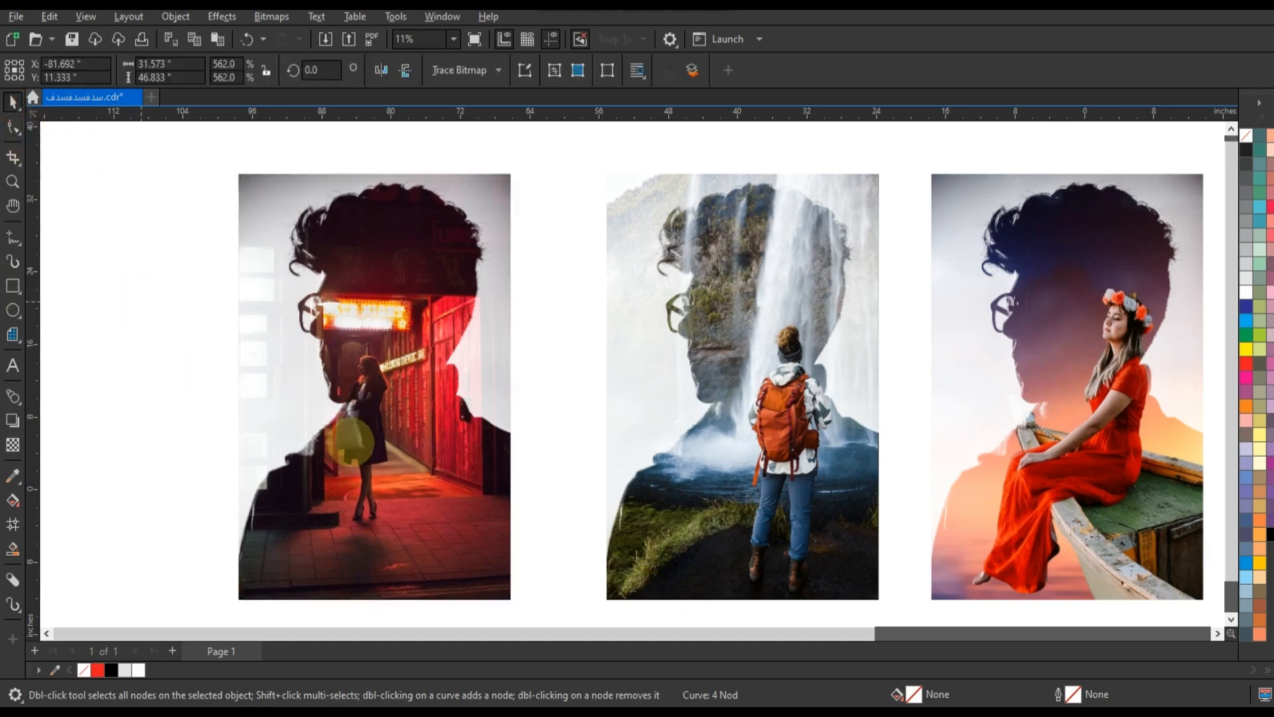
Zoom to view the three double-exposure composites together
{"action": "scroll", "coordinate": [351, 438], "scroll_direction": "down", "scroll_amount": 2}
{"action": "left_click_drag", "start_coordinate": [232, 304], "coordinate": [813, 541]}
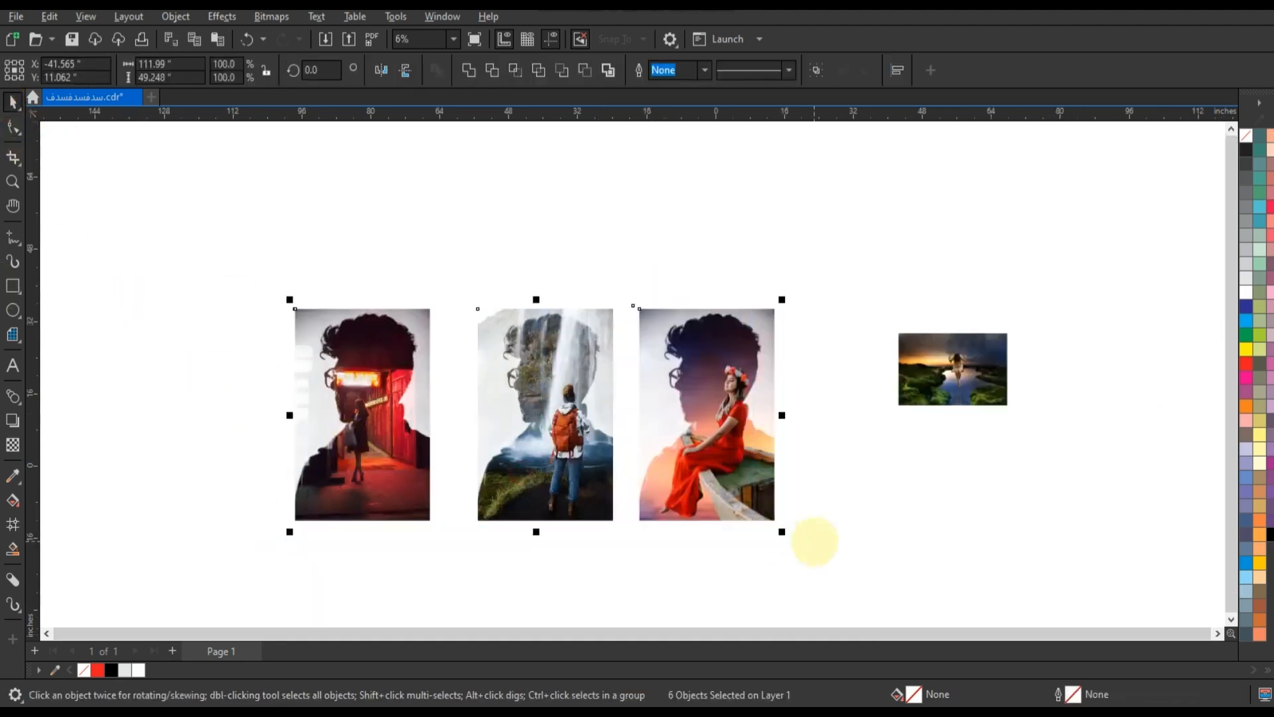
{"action": "key", "text": "shift+F2"}
{"action": "left_click", "coordinate": [819, 504]}
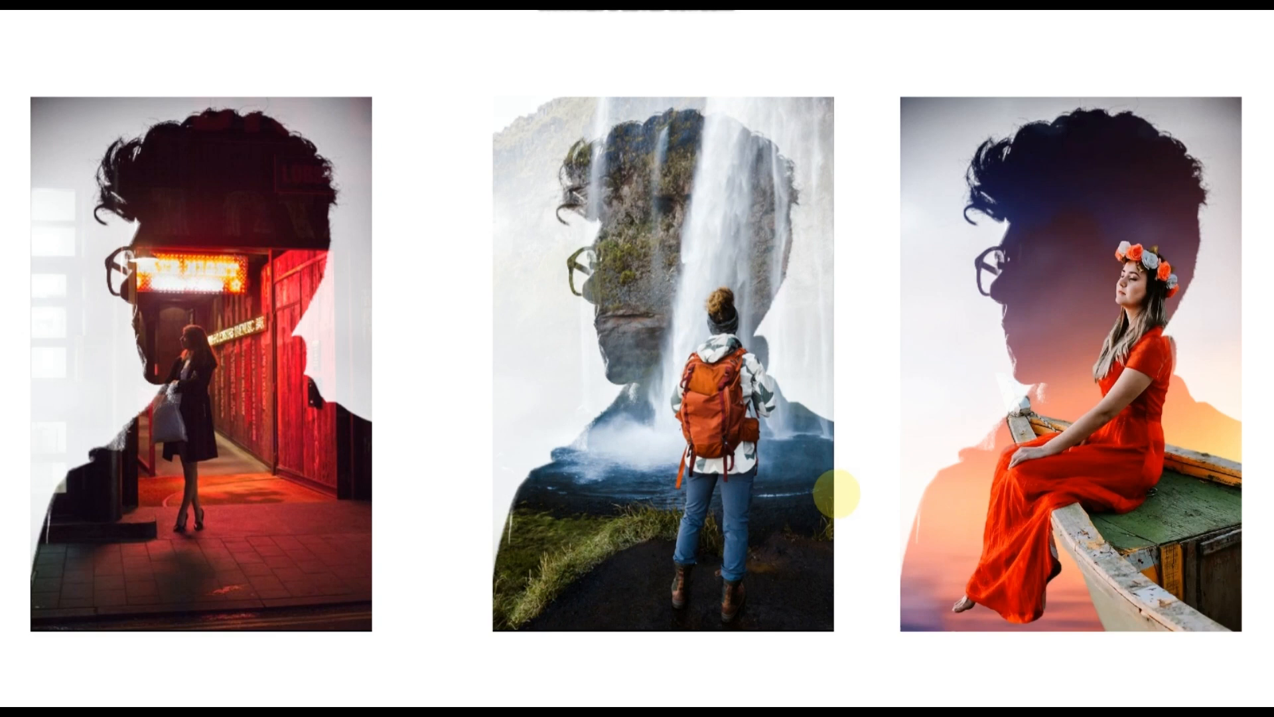